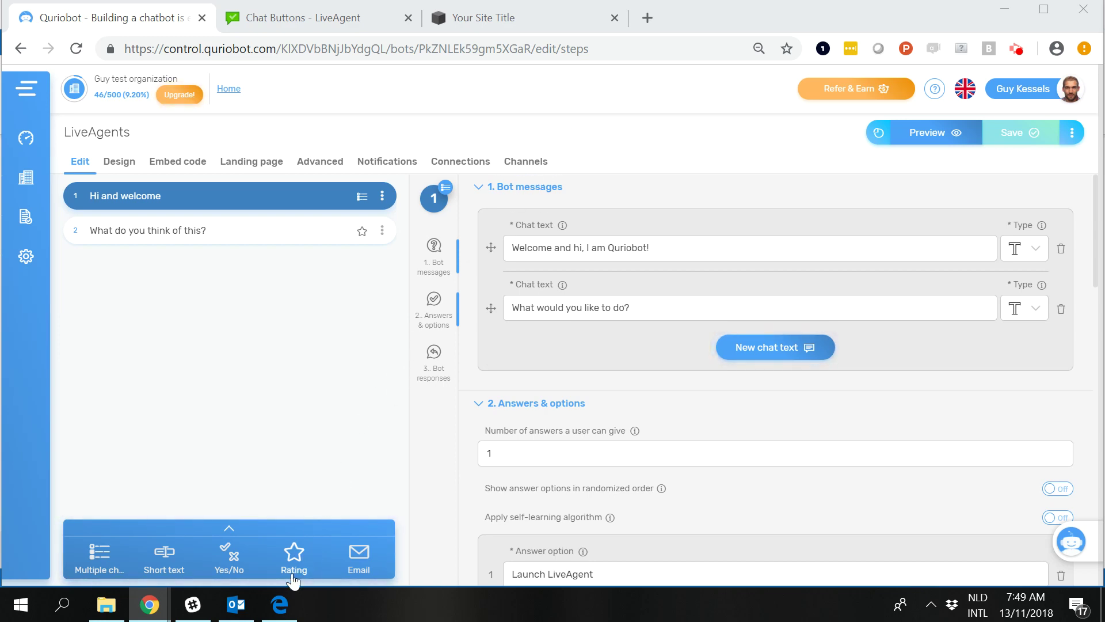
Review the Quriobot Academy article on switching to live chat, highlighting its Step 0 sentence.
{"action": "left_click", "coordinate": [280, 605]}
{"action": "scroll", "coordinate": [711, 302], "scroll_direction": "down", "scroll_amount": 3}
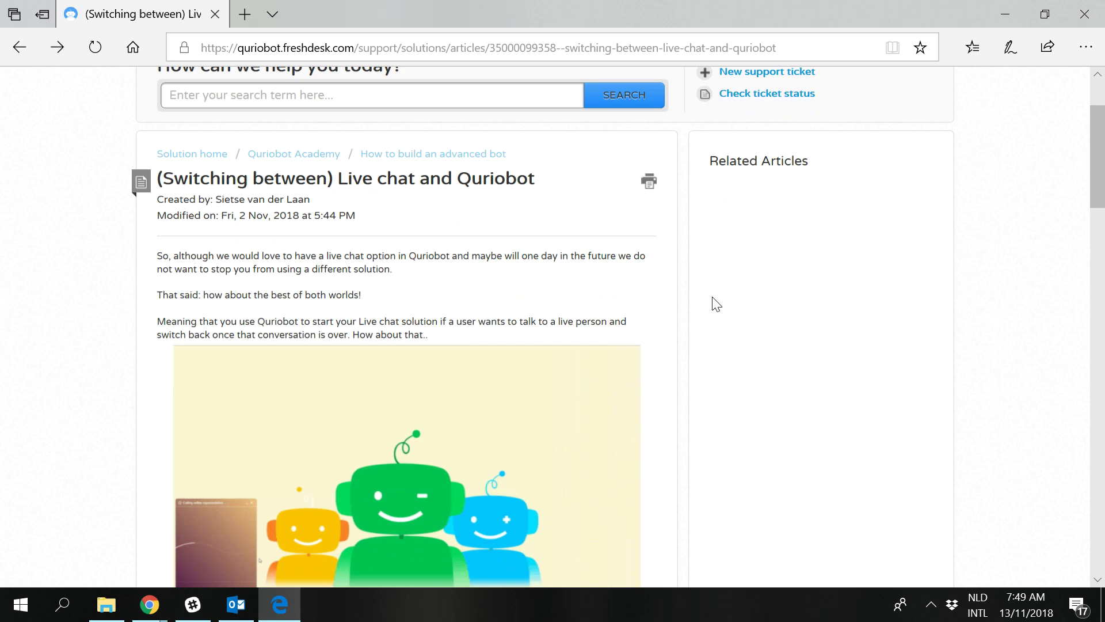
{"action": "scroll", "coordinate": [713, 305], "scroll_direction": "up", "scroll_amount": 3}
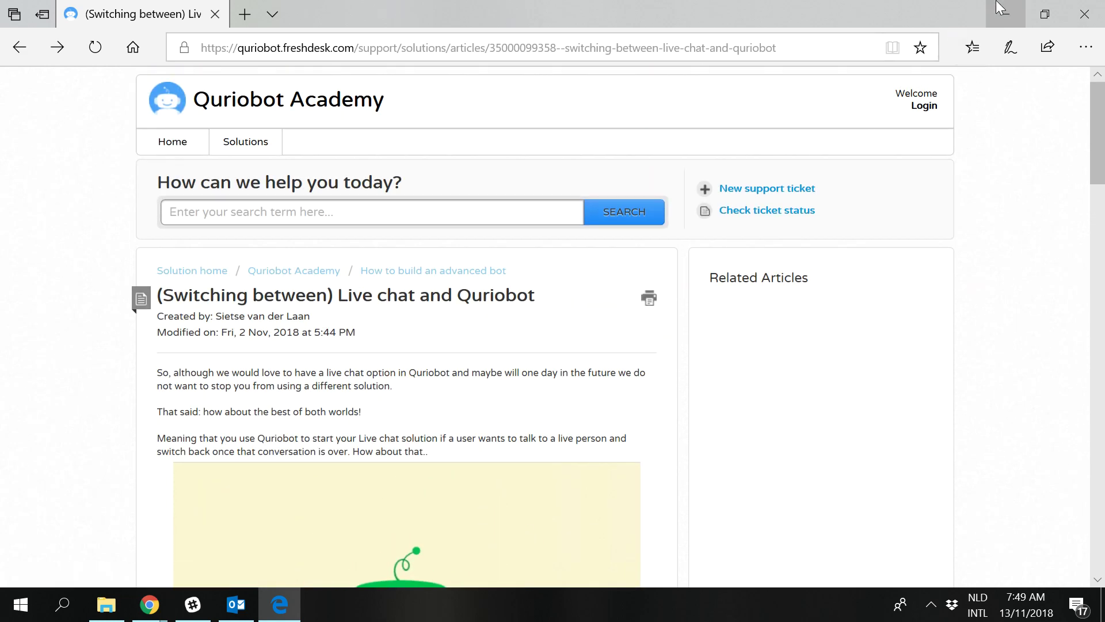
{"action": "left_click", "coordinate": [1005, 14]}
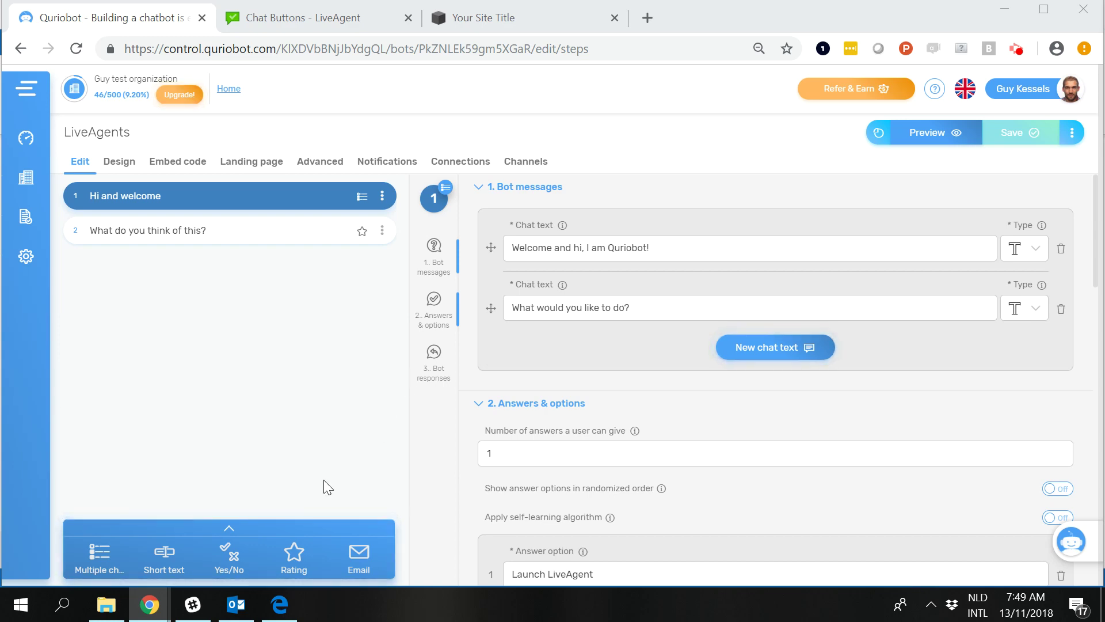
{"action": "left_click", "coordinate": [281, 603]}
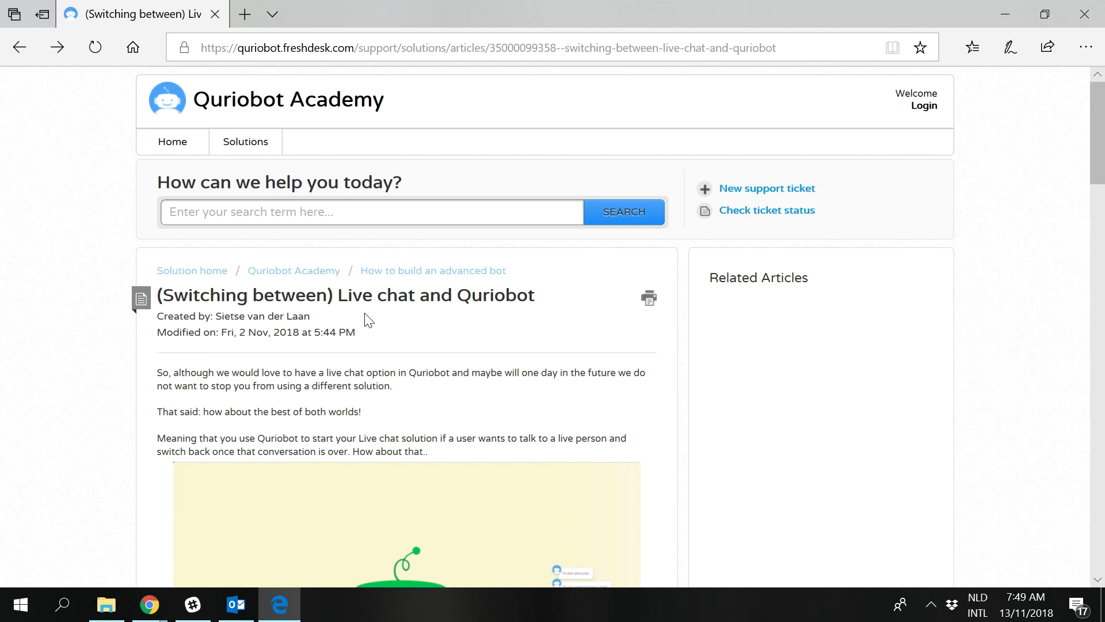
{"action": "scroll", "coordinate": [356, 283], "scroll_direction": "down", "scroll_amount": 1}
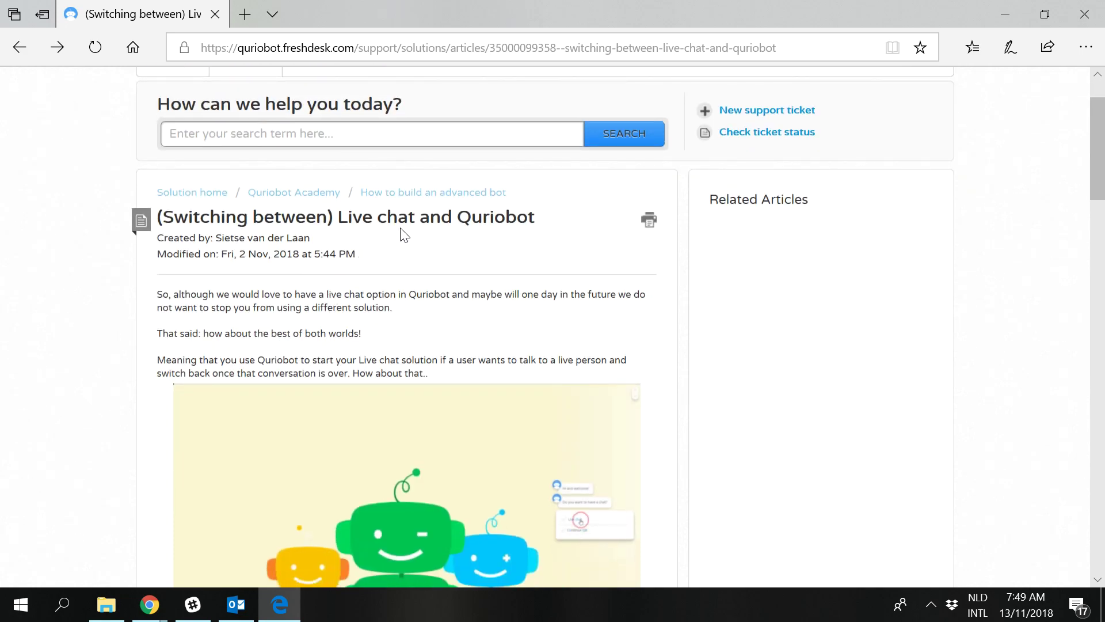
{"action": "scroll", "coordinate": [478, 216], "scroll_direction": "down", "scroll_amount": 2}
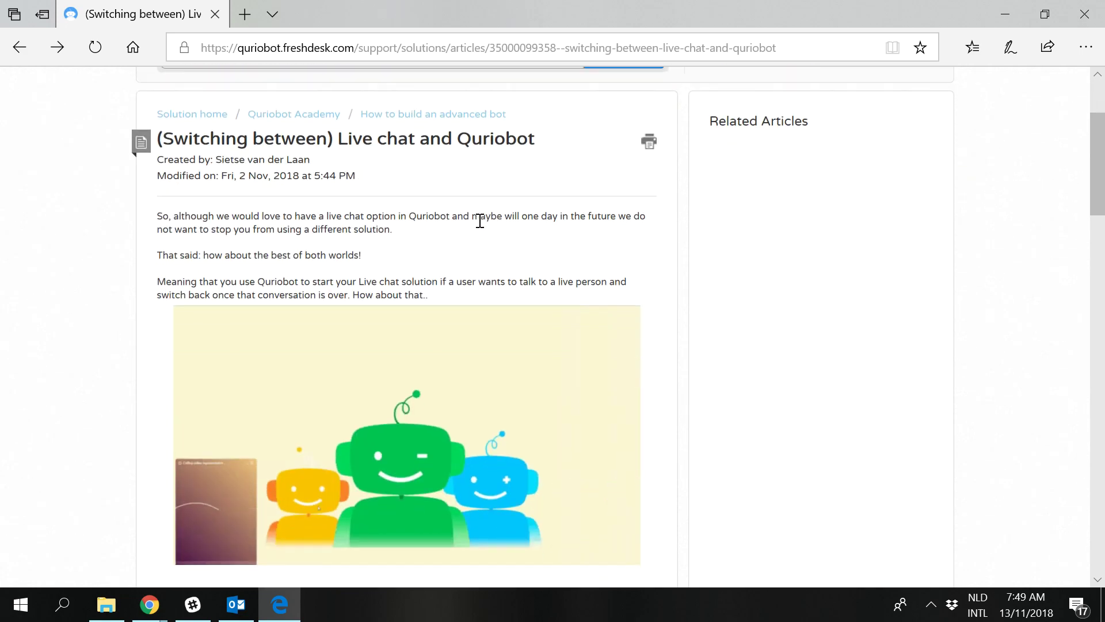
{"action": "scroll", "coordinate": [493, 201], "scroll_direction": "down", "scroll_amount": 1}
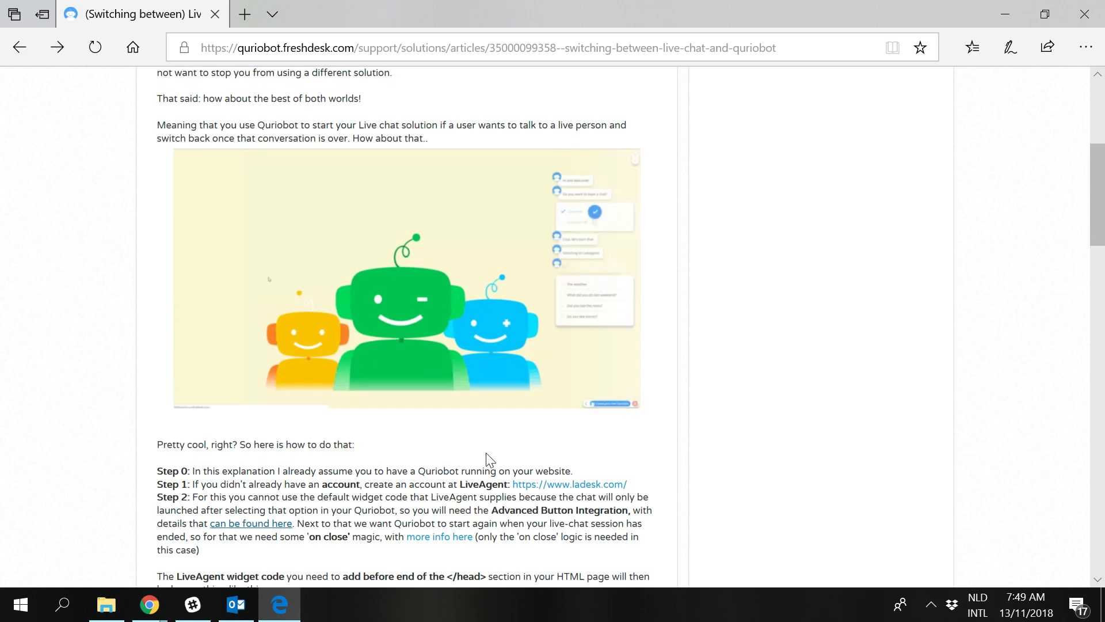
{"action": "left_click_drag", "start_coordinate": [418, 471], "coordinate": [485, 471]}
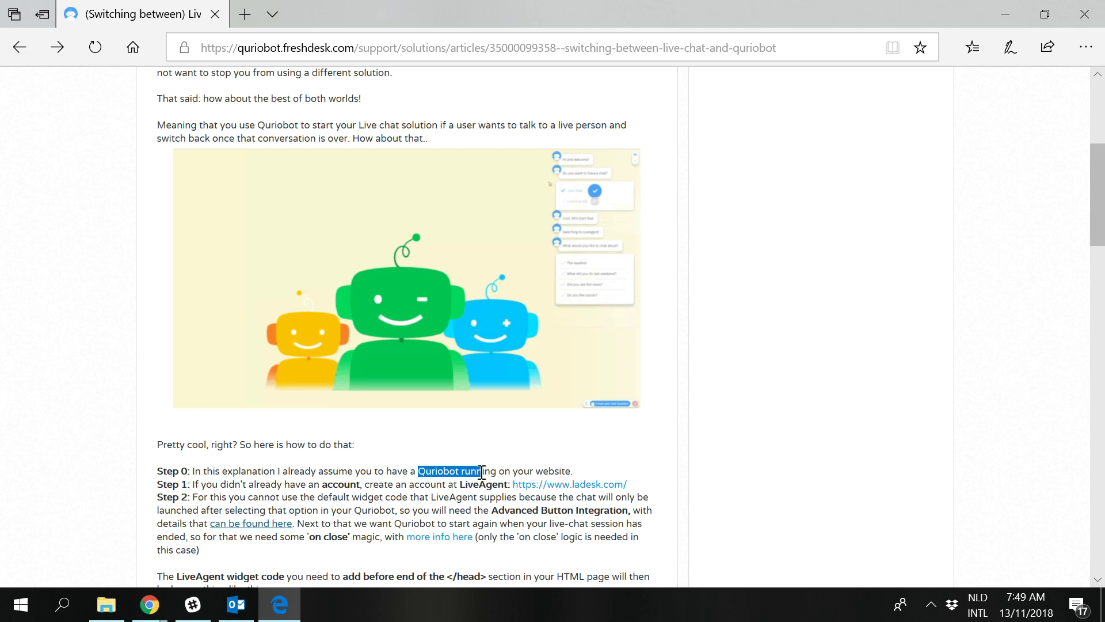
{"action": "left_click", "coordinate": [523, 470]}
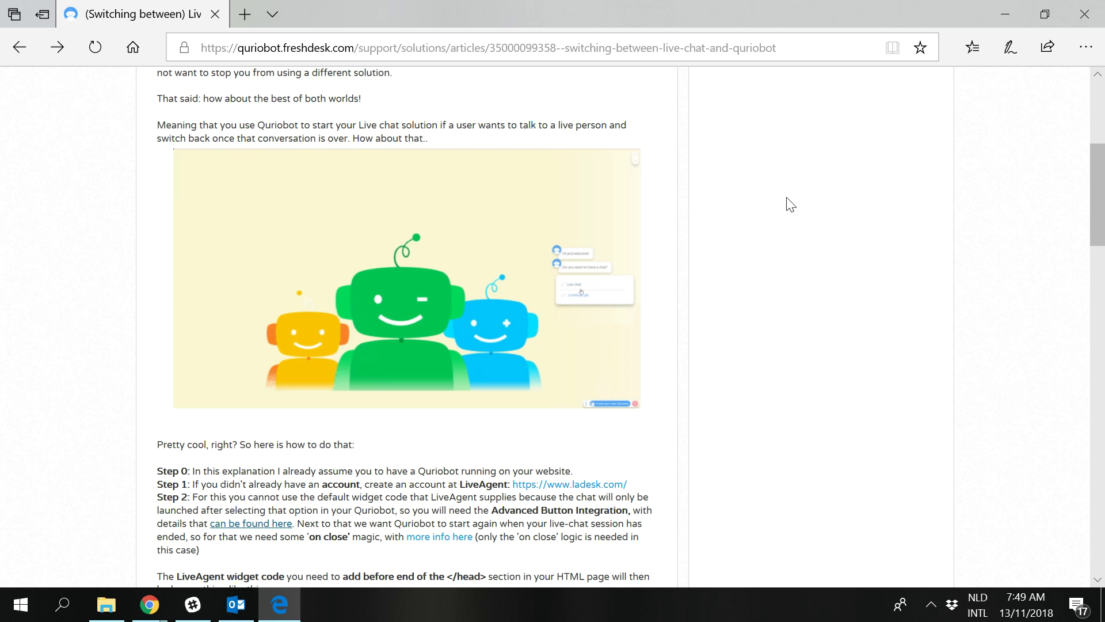
{"action": "left_click", "coordinate": [1002, 17]}
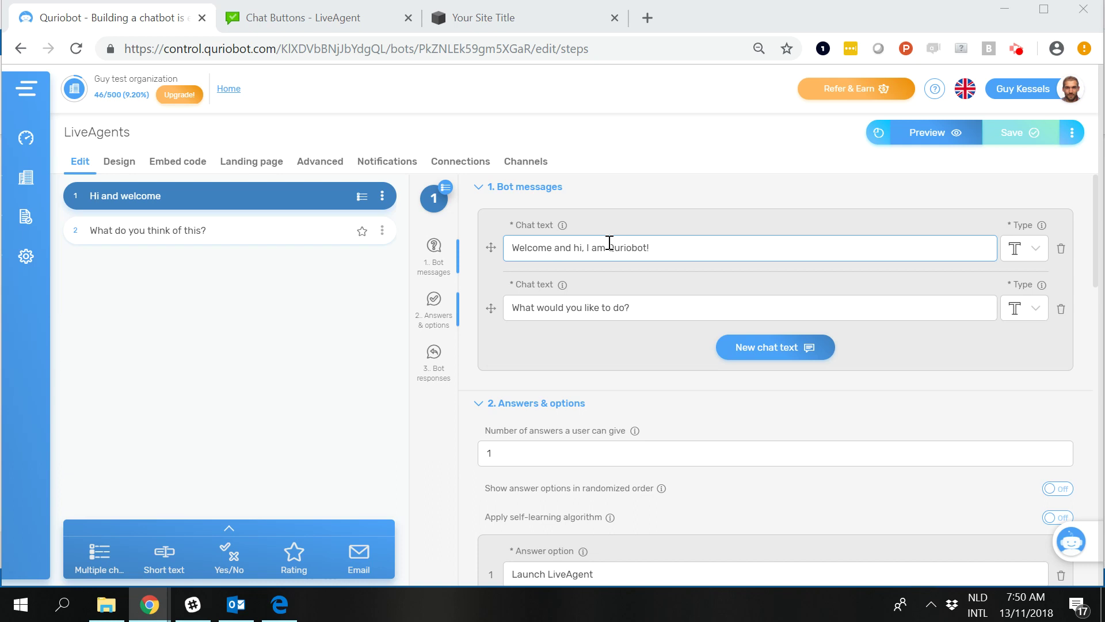
Open step 2 'What do you think of this?' and select its rating question message.
{"action": "scroll", "coordinate": [621, 256], "scroll_direction": "down", "scroll_amount": 3}
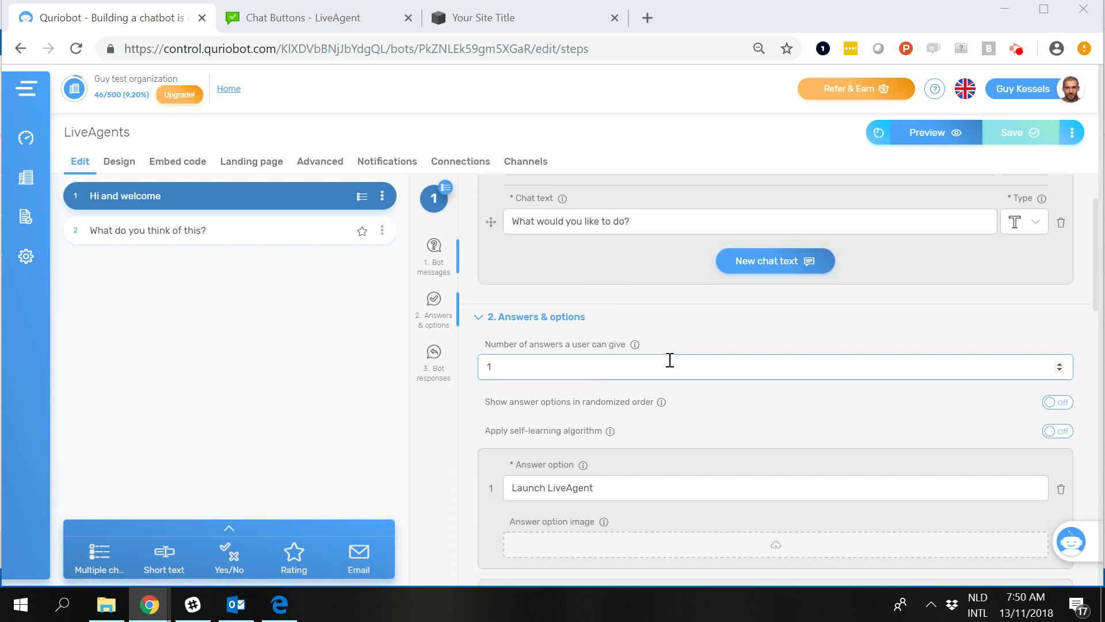
{"action": "scroll", "coordinate": [670, 360], "scroll_direction": "down", "scroll_amount": 3}
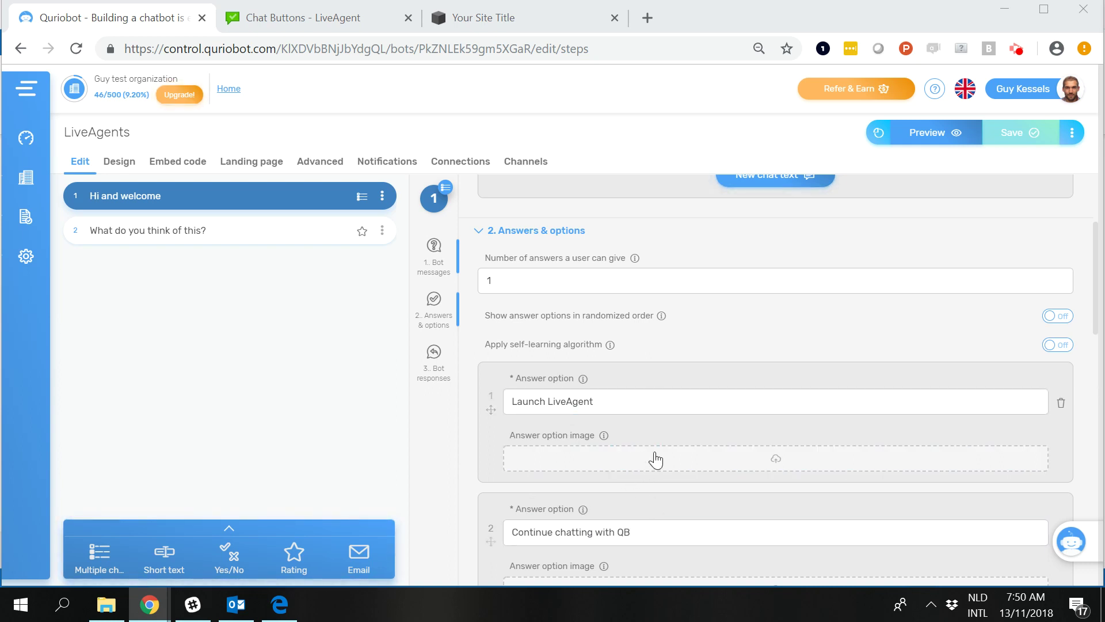
{"action": "left_click", "coordinate": [275, 232]}
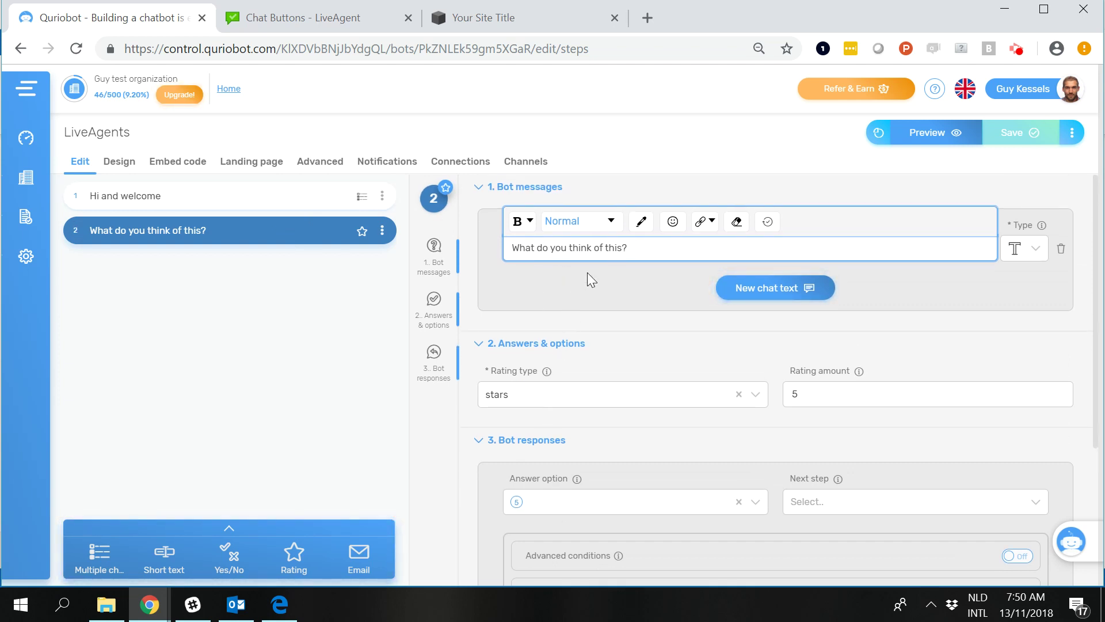
{"action": "left_click", "coordinate": [667, 246]}
Switch to LiveAgent's Chat Buttons page listing Circle animated button 59.
{"action": "left_click", "coordinate": [350, 25]}
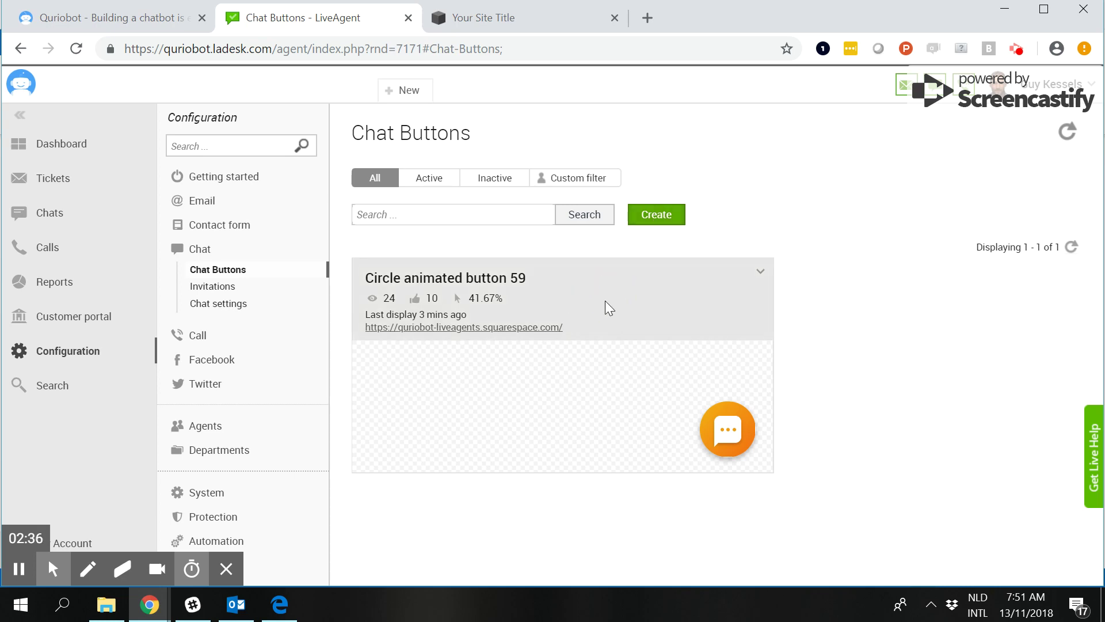
Show Circle animated button 59's Integration embed code and select its button ID 90368812.
{"action": "mouse_move", "coordinate": [710, 399]}
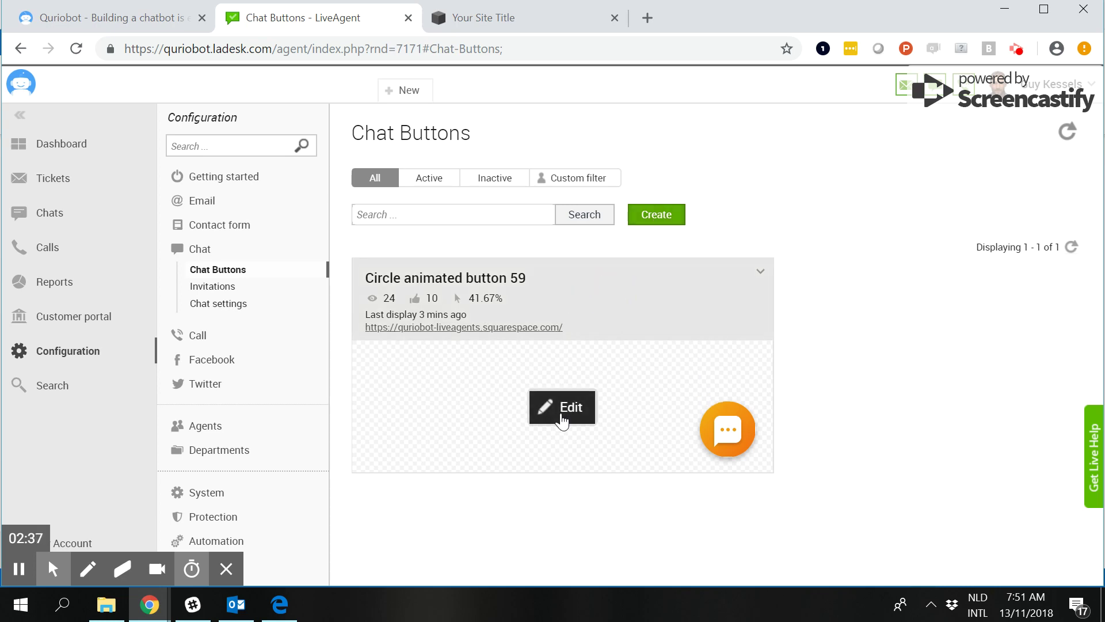
{"action": "left_click", "coordinate": [561, 419]}
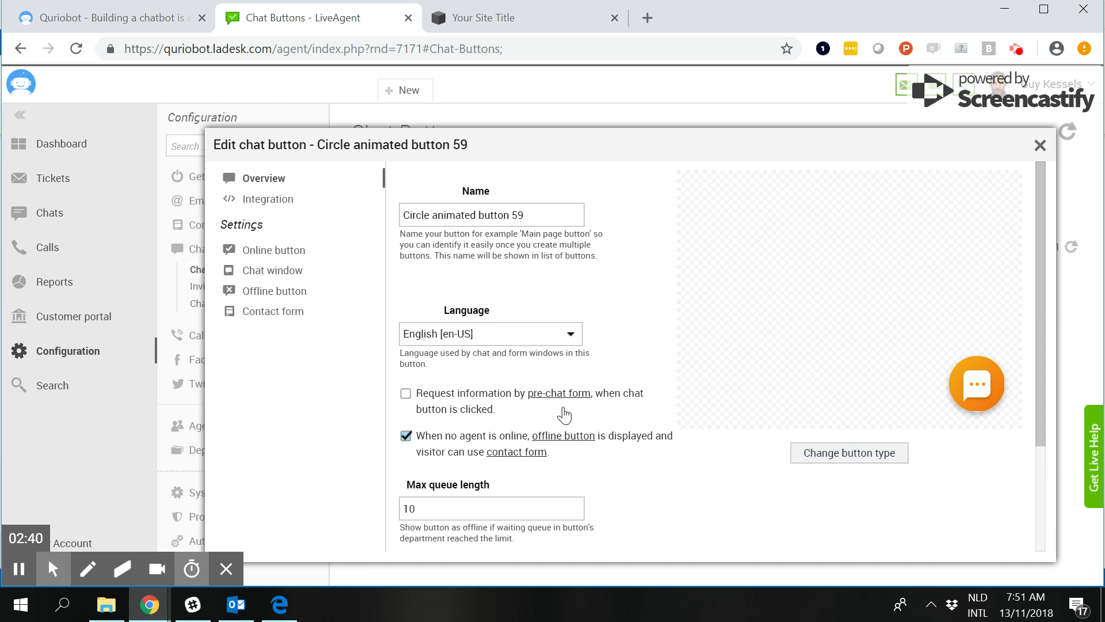
{"action": "left_click", "coordinate": [272, 202]}
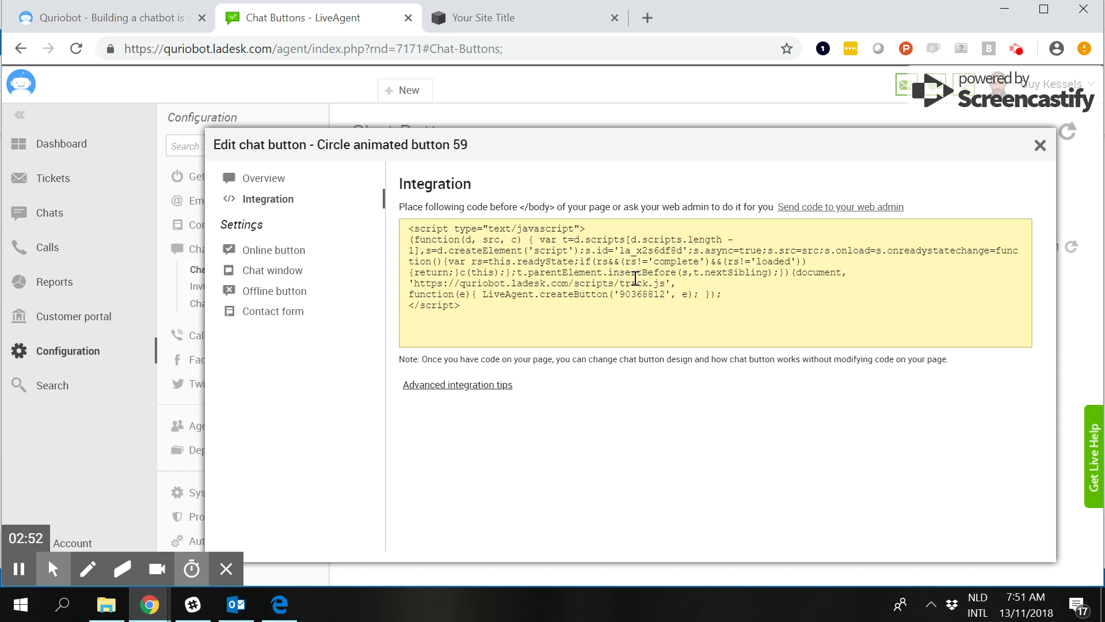
{"action": "left_click", "coordinate": [638, 294]}
{"action": "left_click", "coordinate": [662, 294]}
{"action": "left_click_drag", "start_coordinate": [664, 294], "coordinate": [619, 298]}
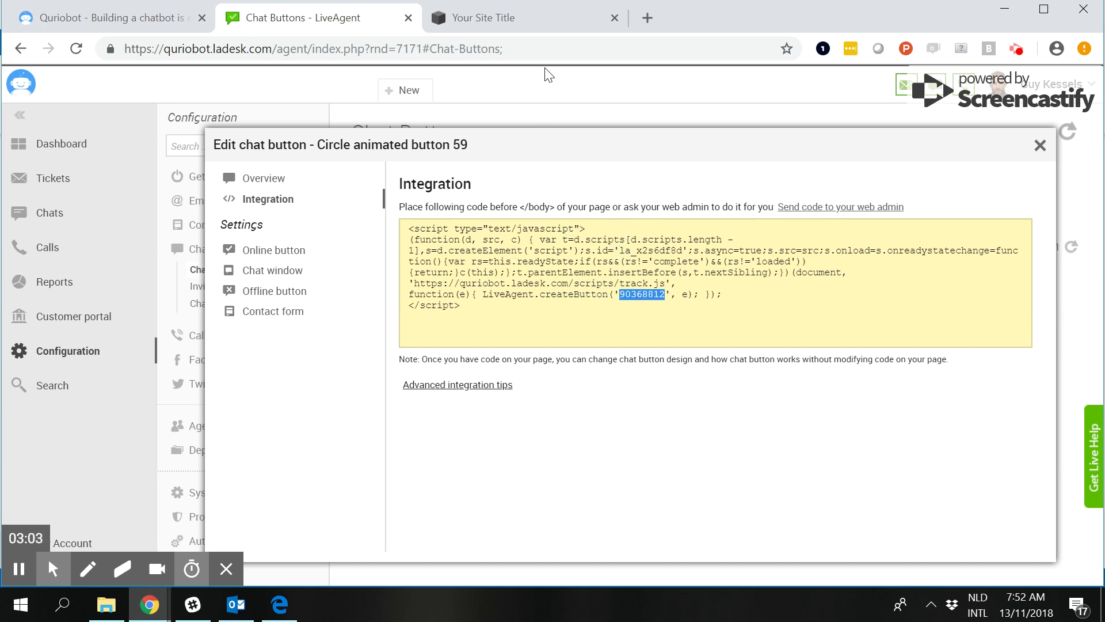
Check the help article's instruction about placing the script in the </head> section.
{"action": "left_click", "coordinate": [498, 26]}
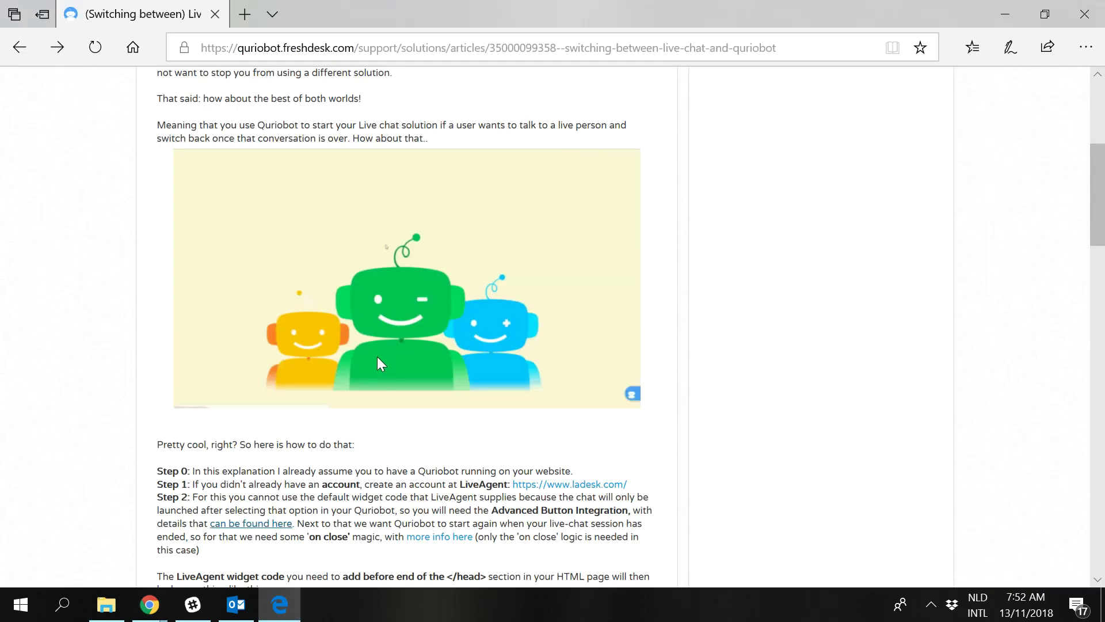
{"action": "scroll", "coordinate": [378, 358], "scroll_direction": "down", "scroll_amount": 1}
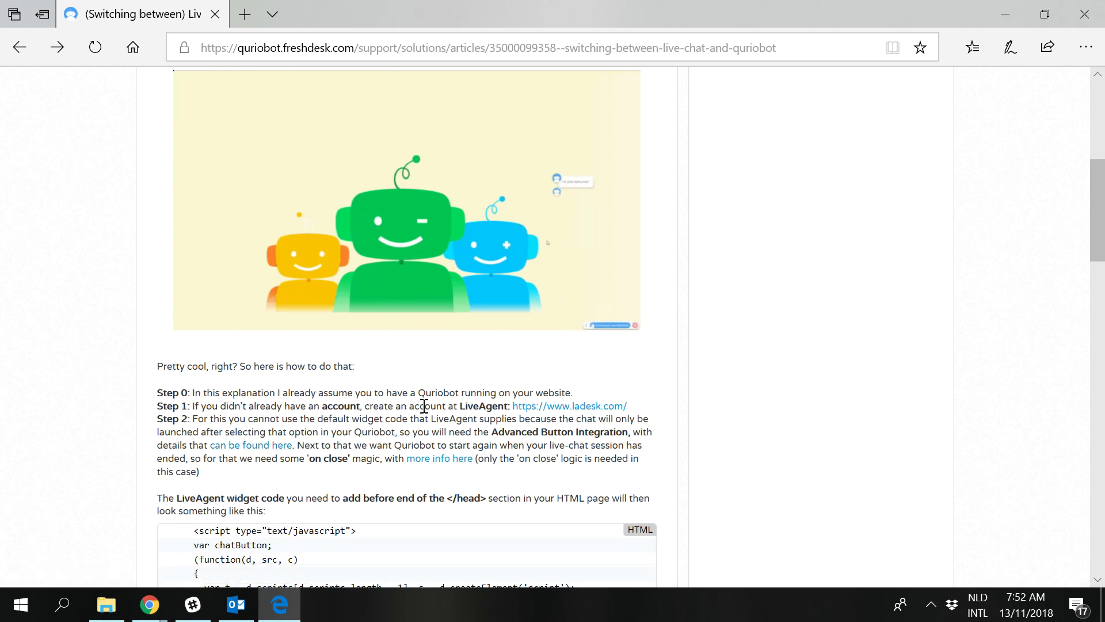
{"action": "scroll", "coordinate": [422, 408], "scroll_direction": "down", "scroll_amount": 4}
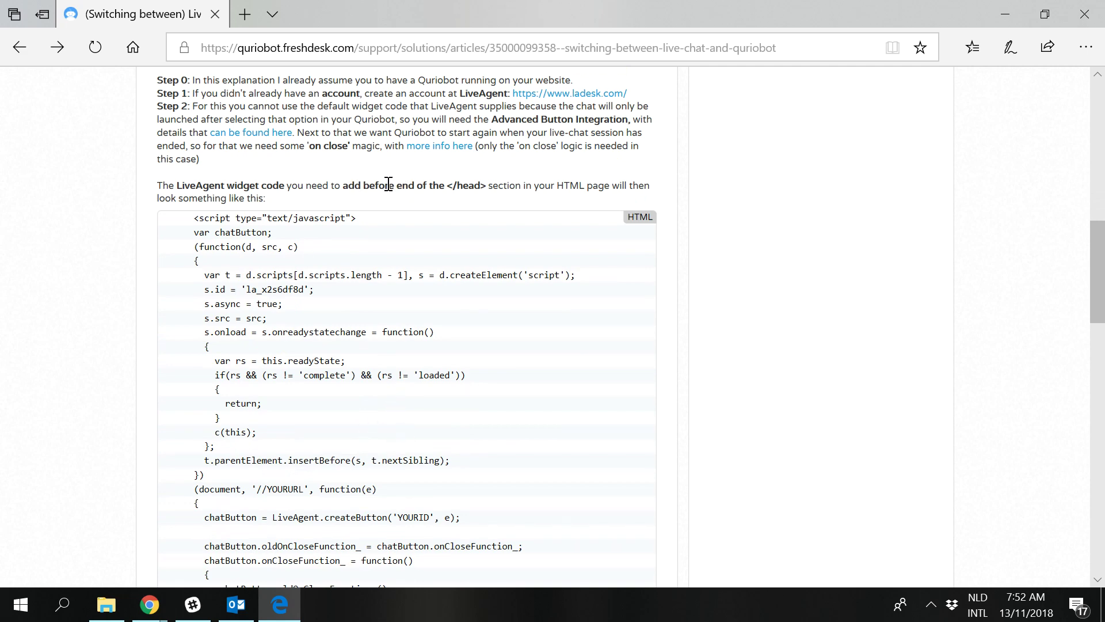
{"action": "left_click_drag", "start_coordinate": [389, 185], "coordinate": [488, 188]}
{"action": "left_click", "coordinate": [495, 187]}
{"action": "left_click", "coordinate": [1005, 14]}
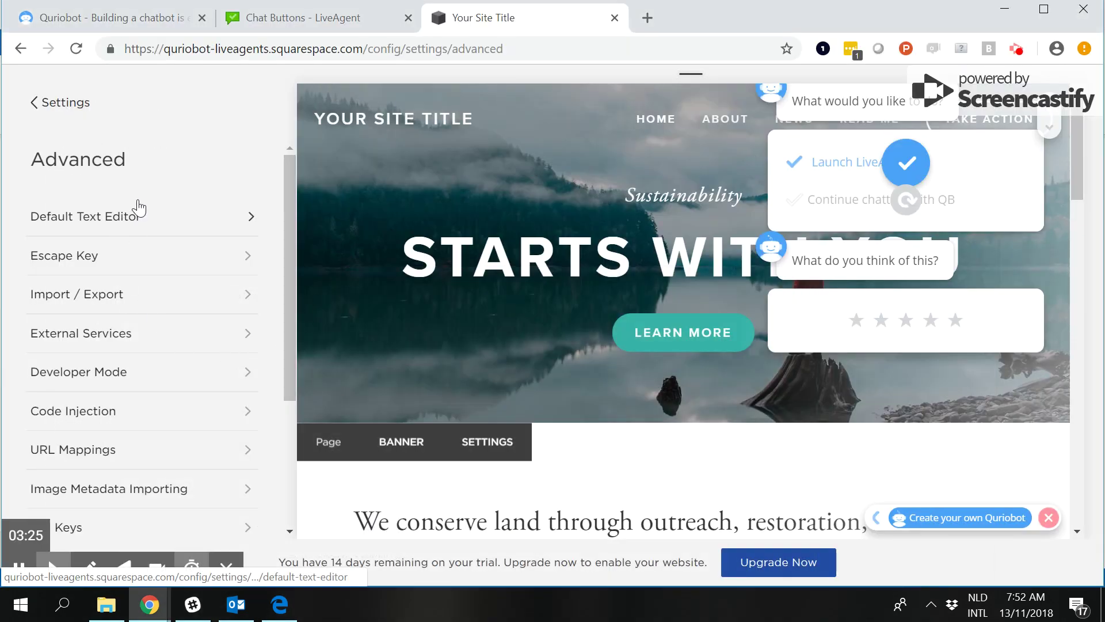
Open Code Injection in the Squarespace Advanced settings.
{"action": "scroll", "coordinate": [172, 311], "scroll_direction": "down", "scroll_amount": 3}
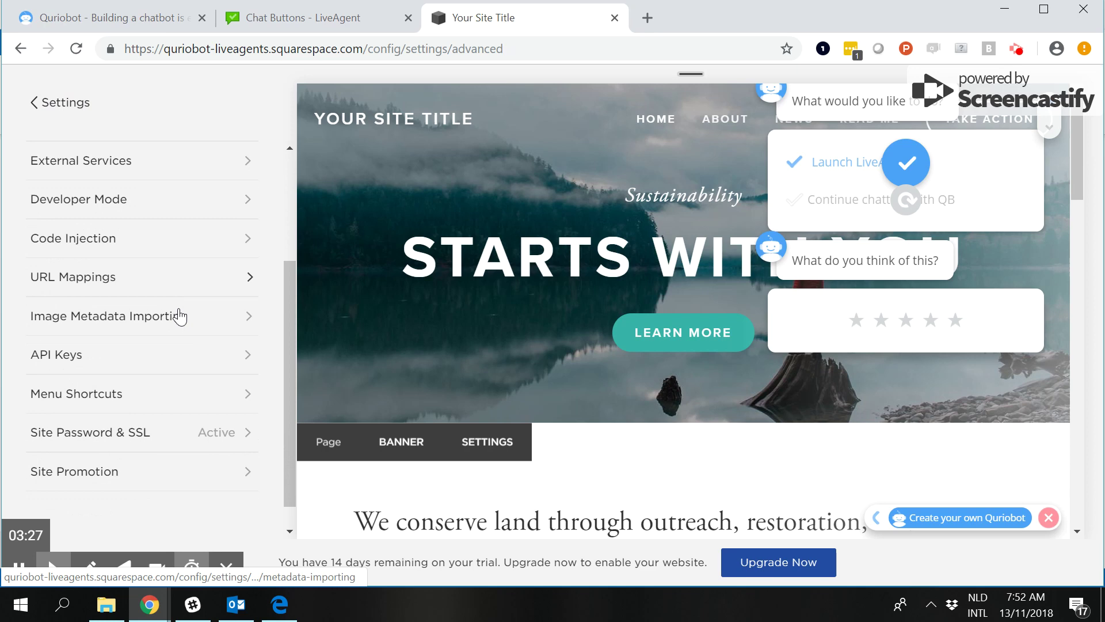
{"action": "scroll", "coordinate": [247, 314], "scroll_direction": "up", "scroll_amount": 2}
{"action": "left_click", "coordinate": [151, 322]}
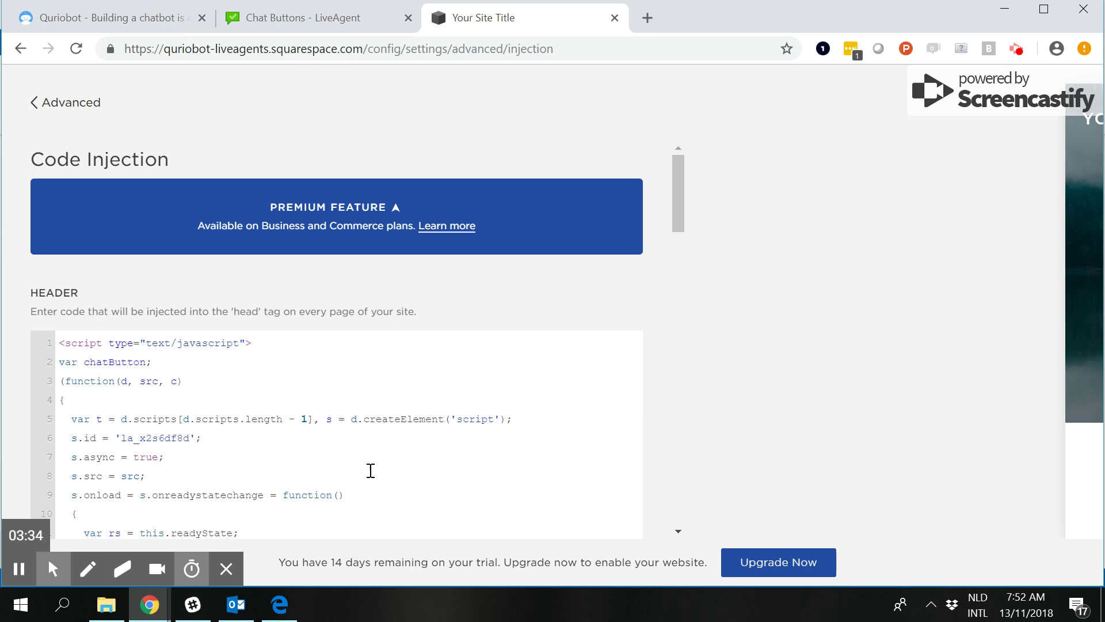
{"action": "left_click", "coordinate": [280, 604]}
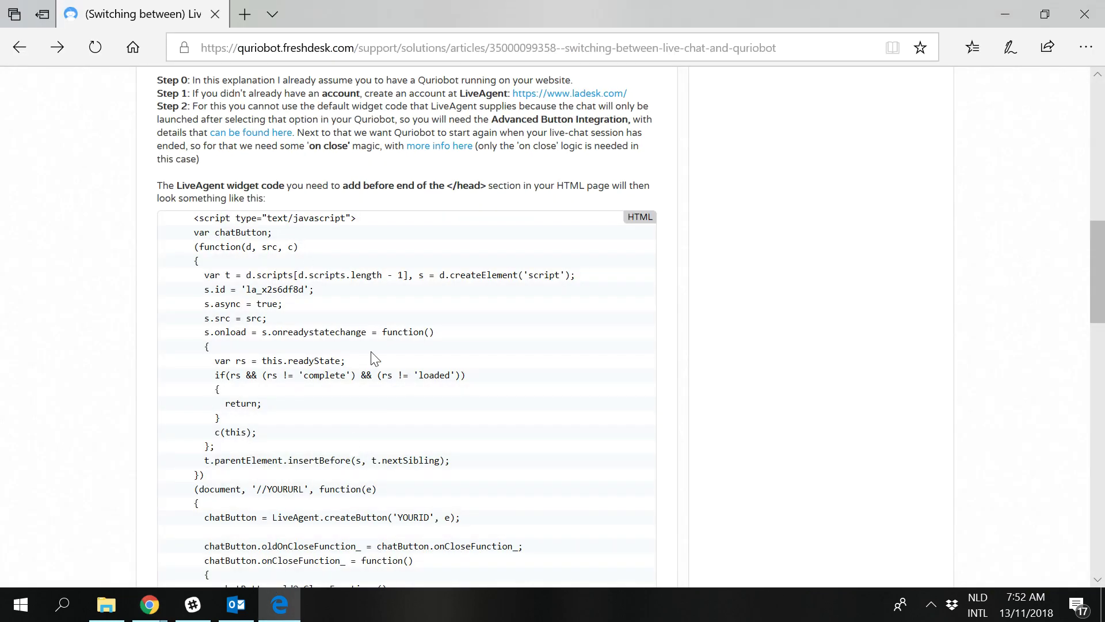
{"action": "scroll", "coordinate": [391, 377], "scroll_direction": "down", "scroll_amount": 2}
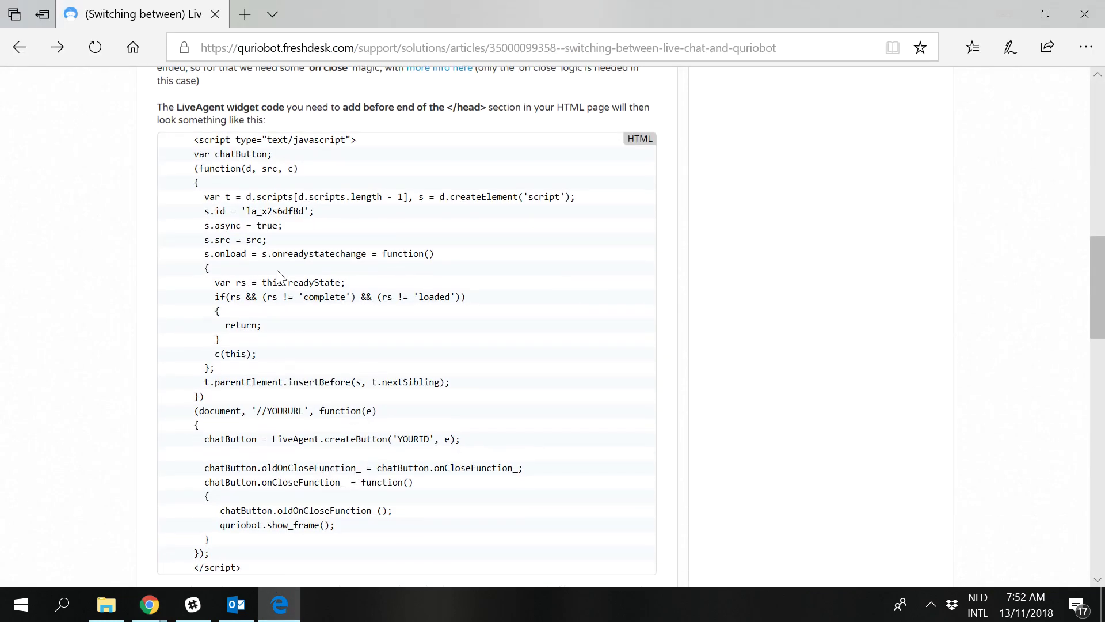
{"action": "left_click_drag", "start_coordinate": [194, 140], "coordinate": [313, 553]}
{"action": "left_click", "coordinate": [996, 20]}
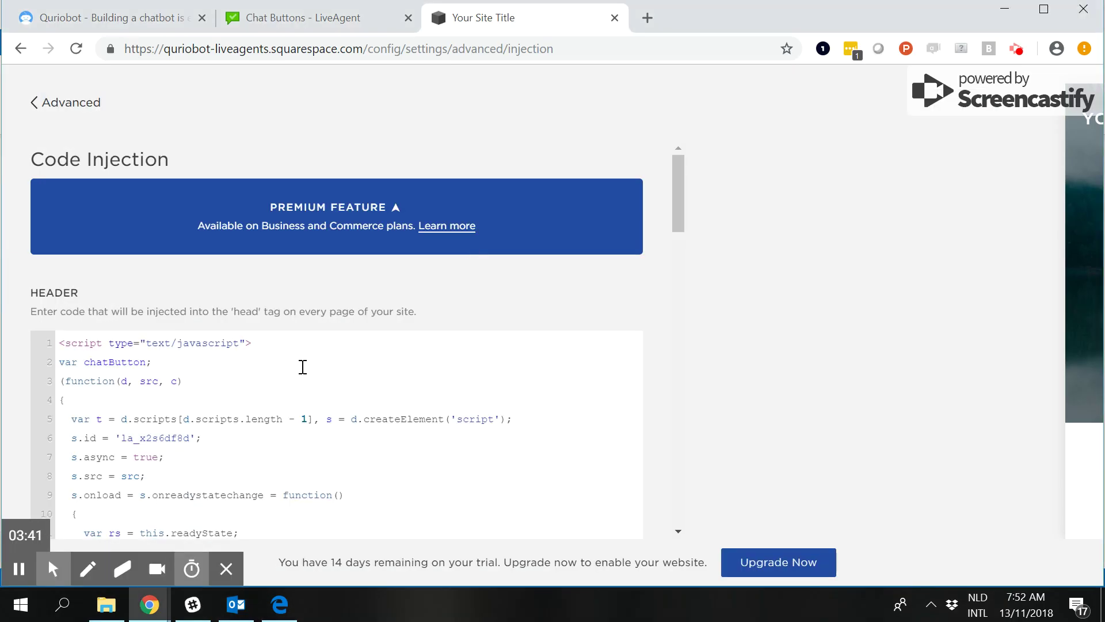
{"action": "scroll", "coordinate": [300, 368], "scroll_direction": "down", "scroll_amount": 1}
{"action": "scroll", "coordinate": [237, 378], "scroll_direction": "down", "scroll_amount": 5}
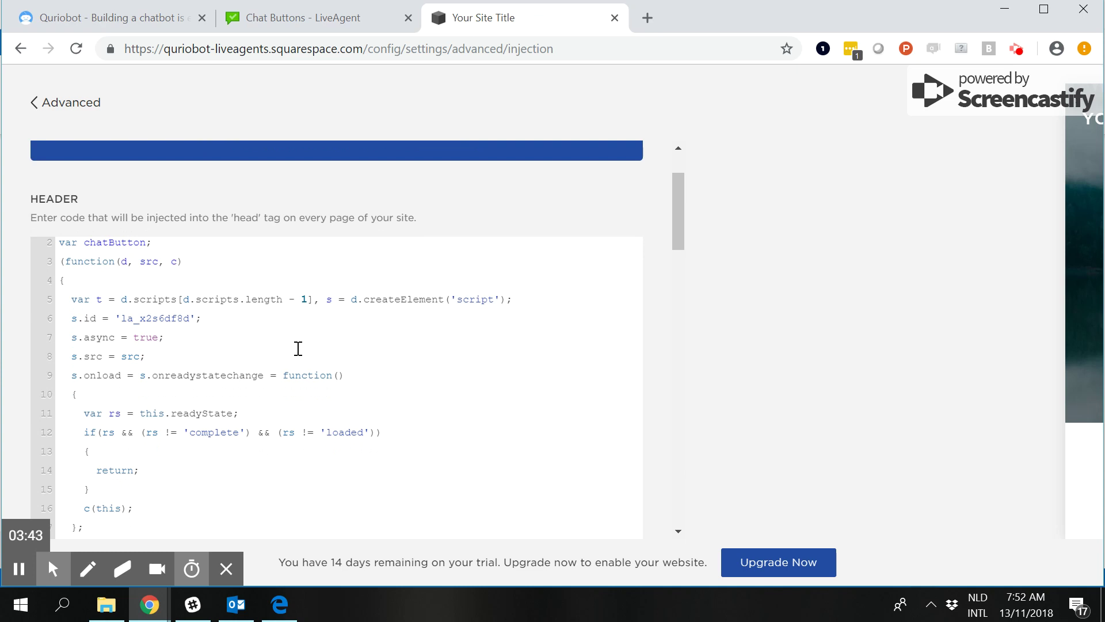
{"action": "scroll", "coordinate": [316, 322], "scroll_direction": "down", "scroll_amount": 2}
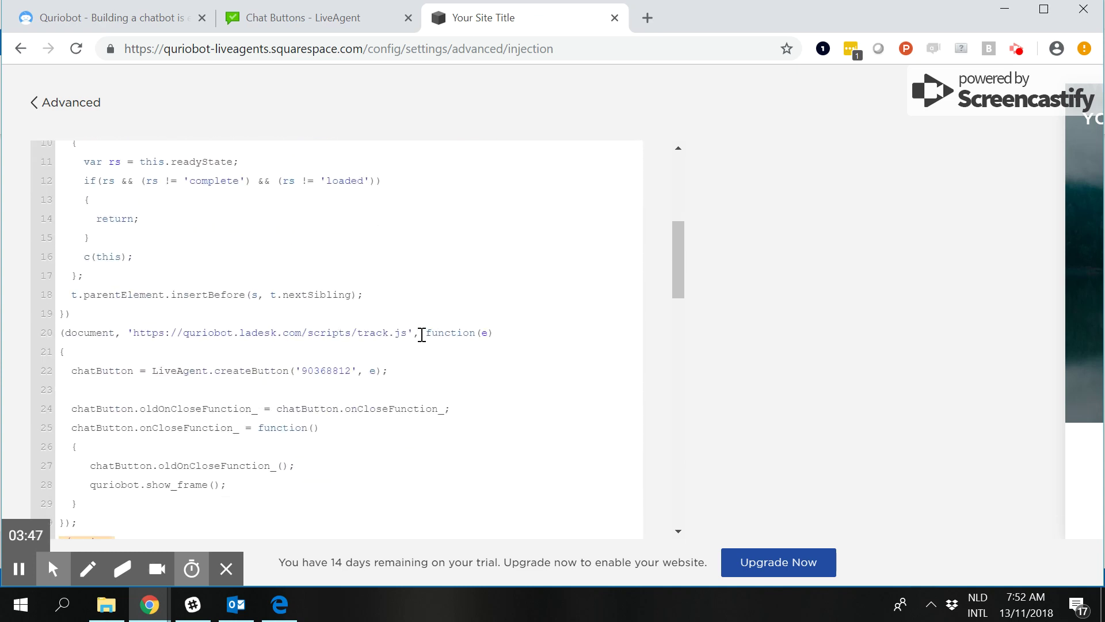
{"action": "left_click", "coordinate": [279, 604]}
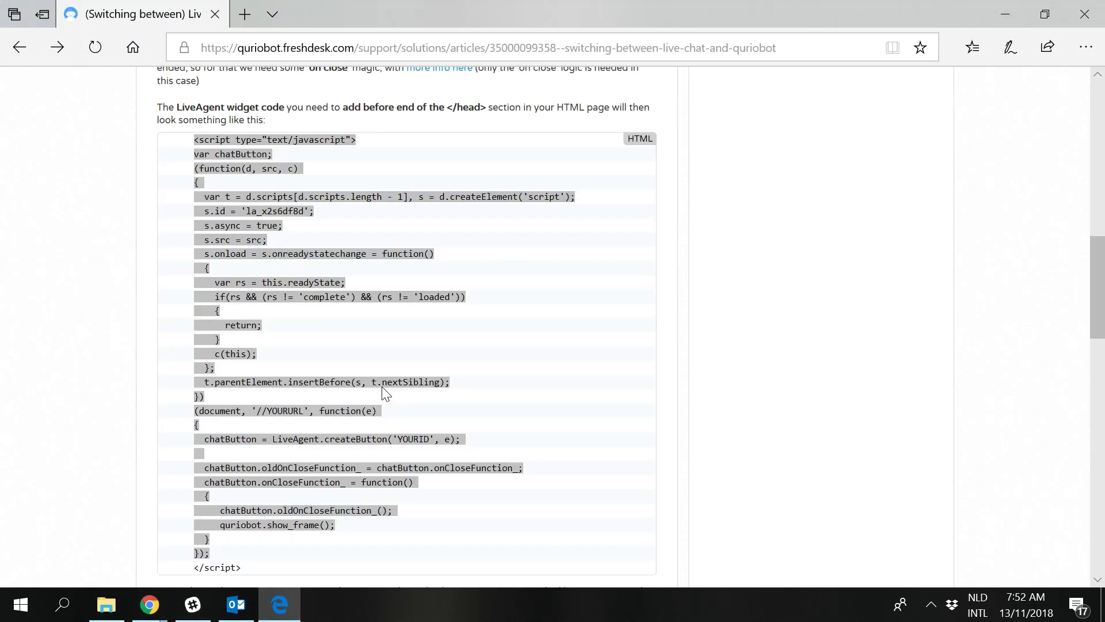
{"action": "left_click_drag", "start_coordinate": [258, 413], "coordinate": [298, 414]}
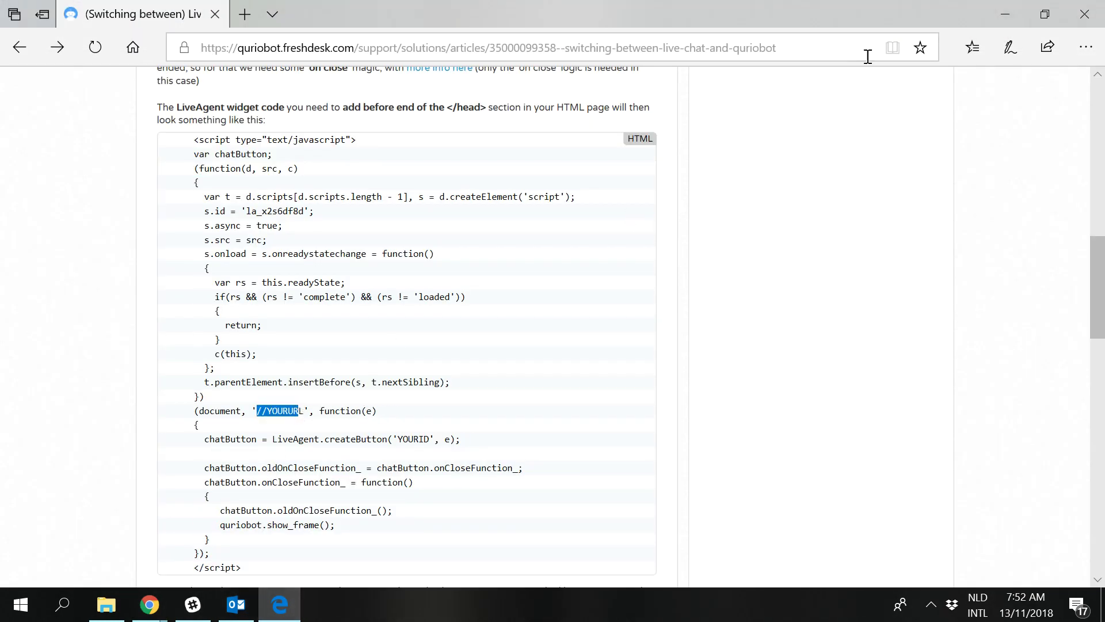
{"action": "left_click", "coordinate": [1005, 14]}
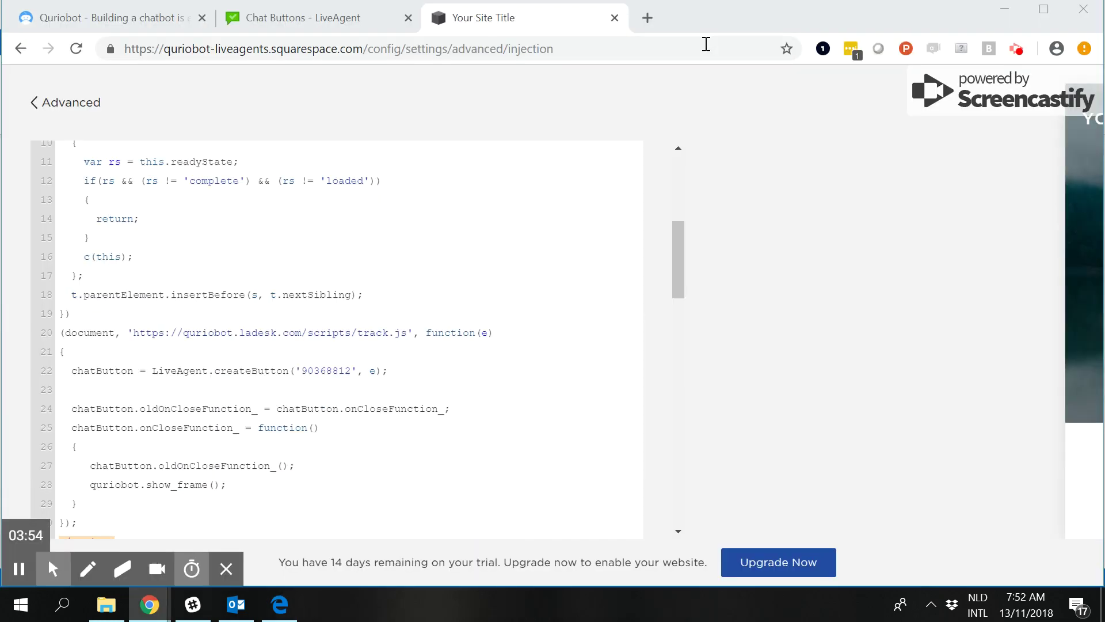
Select the track.js script URL in LiveAgent's integration code to compare with the site header.
{"action": "left_click", "coordinate": [158, 23]}
{"action": "left_click", "coordinate": [296, 17]}
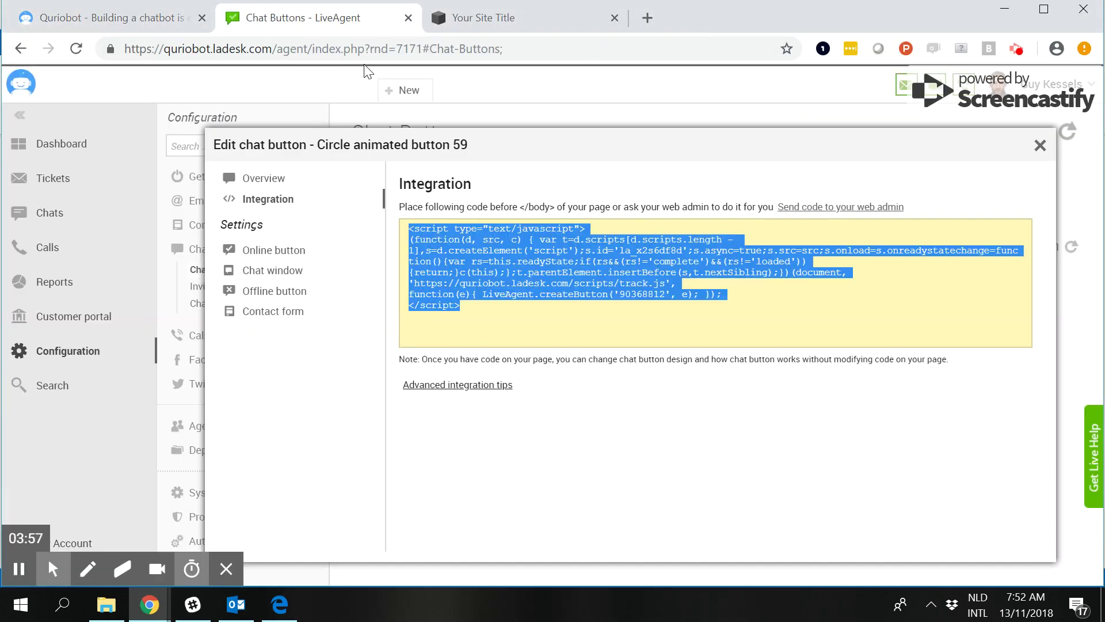
{"action": "left_click", "coordinate": [560, 269]}
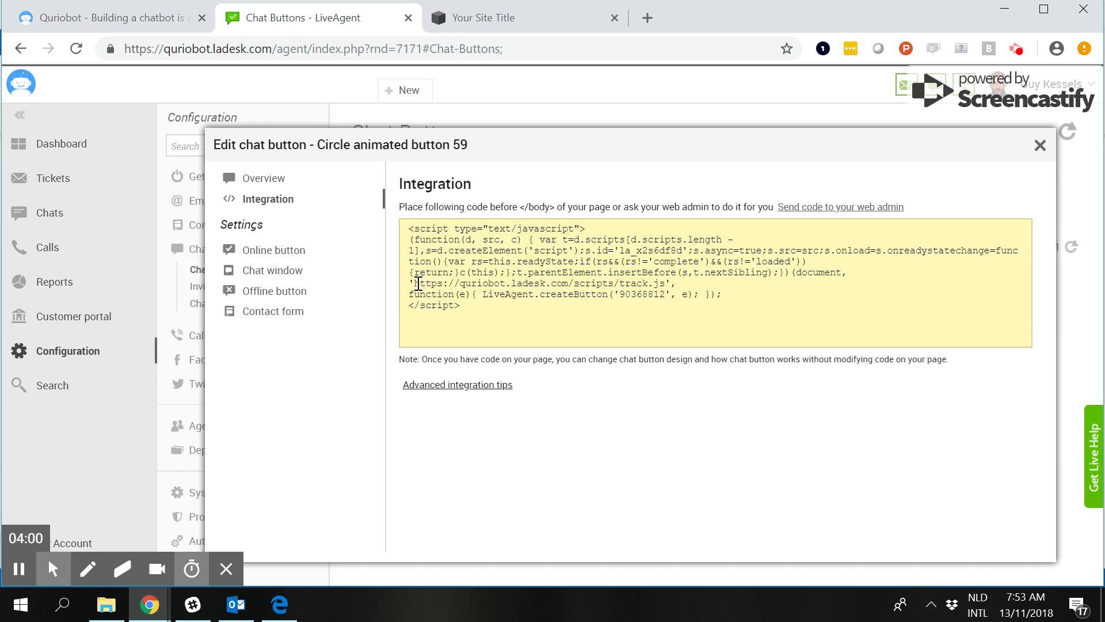
{"action": "left_click_drag", "start_coordinate": [415, 283], "coordinate": [668, 283]}
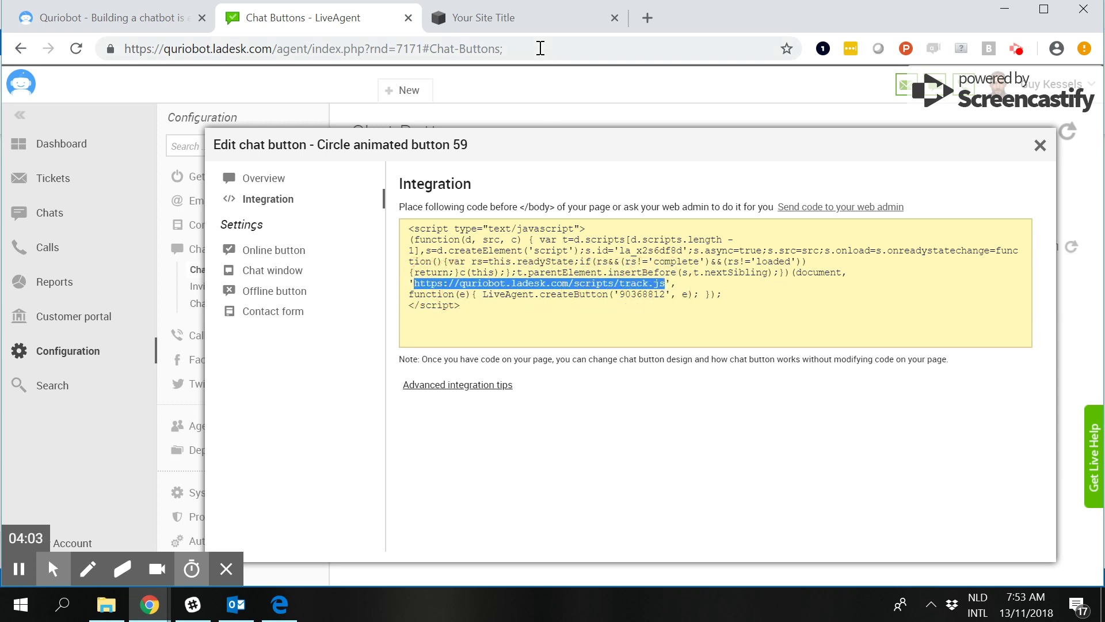
{"action": "left_click", "coordinate": [533, 18]}
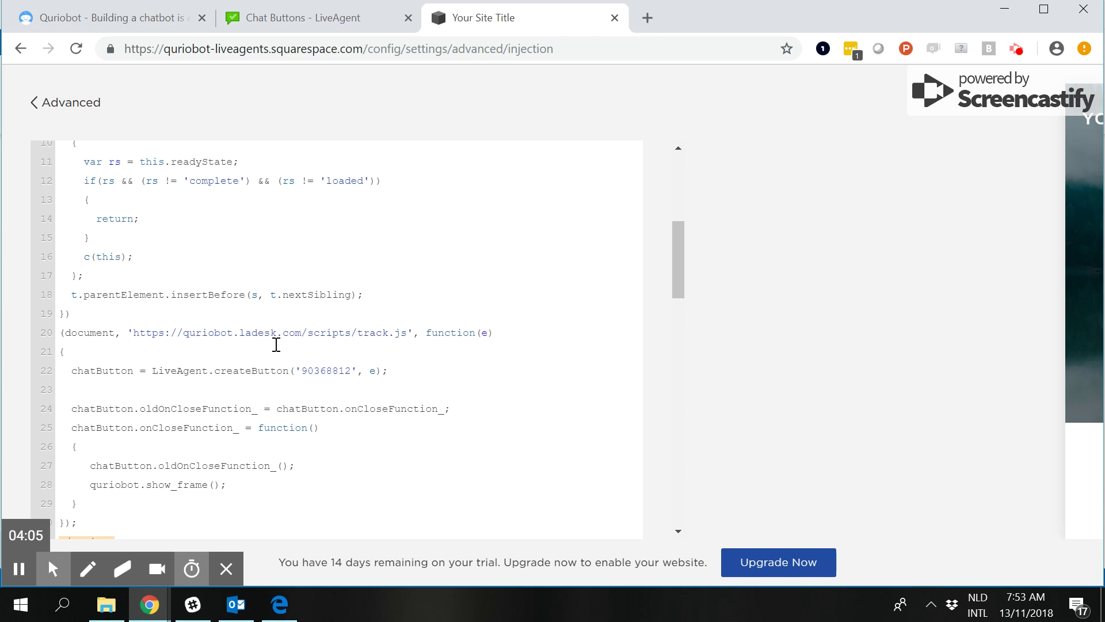
Match button ID 90368812 between the Squarespace header code and LiveAgent's integration code.
{"action": "double_click", "coordinate": [328, 371]}
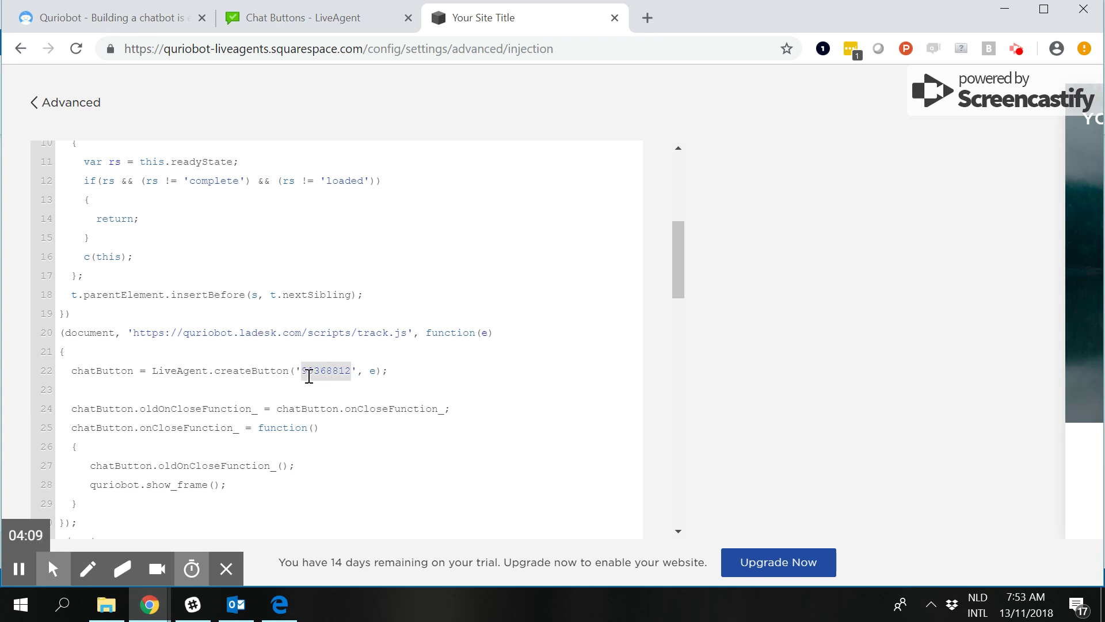
{"action": "left_click", "coordinate": [343, 24]}
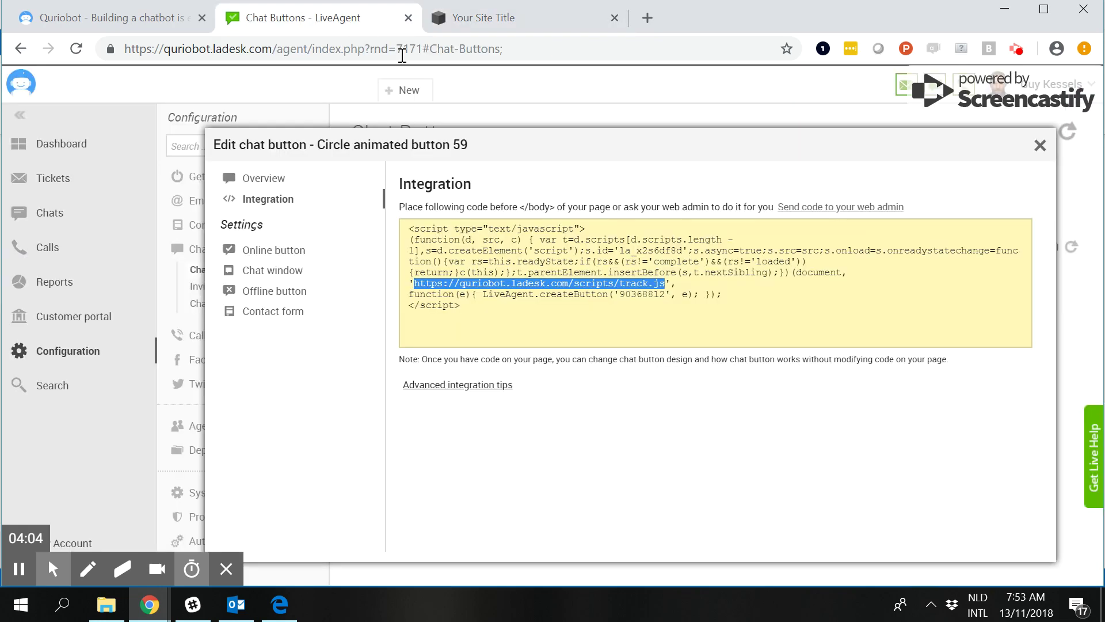
{"action": "left_click", "coordinate": [650, 296]}
{"action": "left_click", "coordinate": [650, 297]}
{"action": "double_click", "coordinate": [649, 296]}
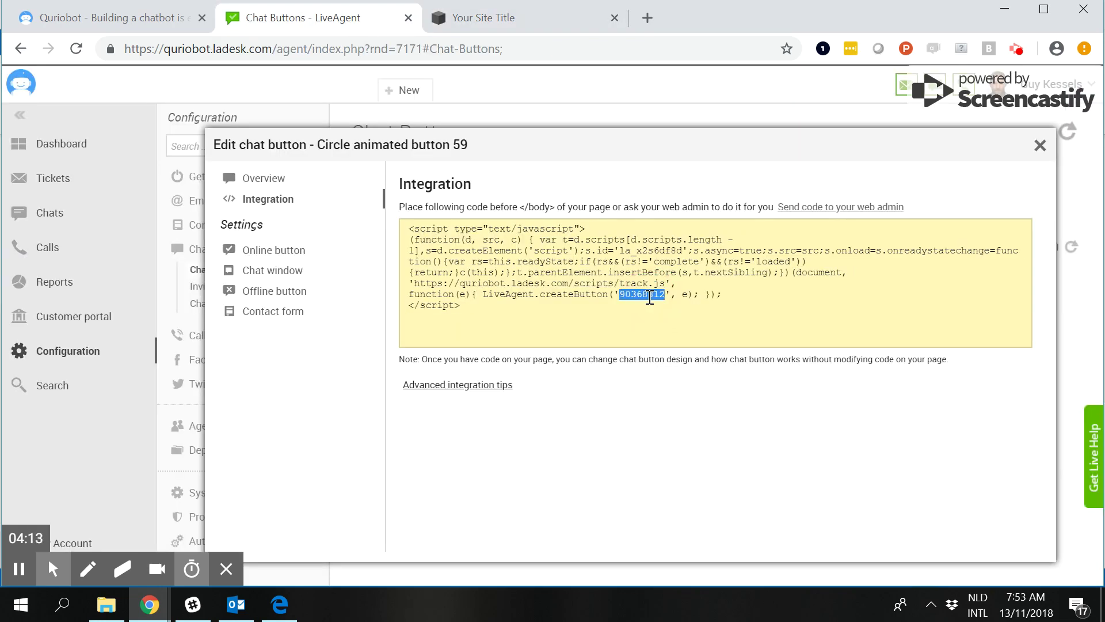
{"action": "left_click", "coordinate": [534, 19]}
{"action": "scroll", "coordinate": [448, 343], "scroll_direction": "down", "scroll_amount": 3}
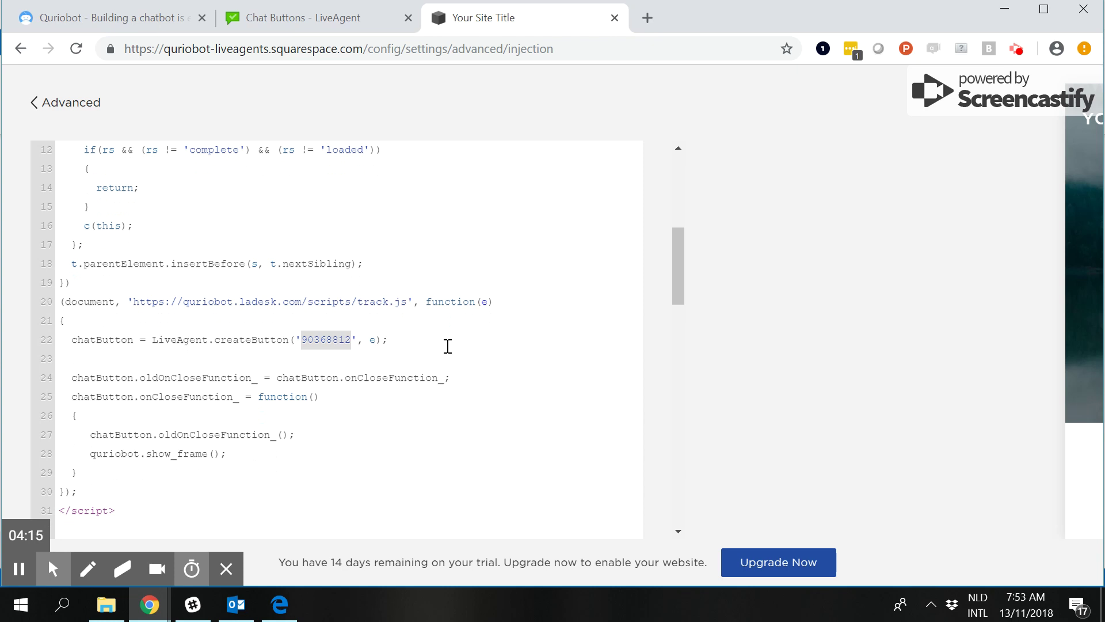
{"action": "scroll", "coordinate": [447, 346], "scroll_direction": "down", "scroll_amount": 2}
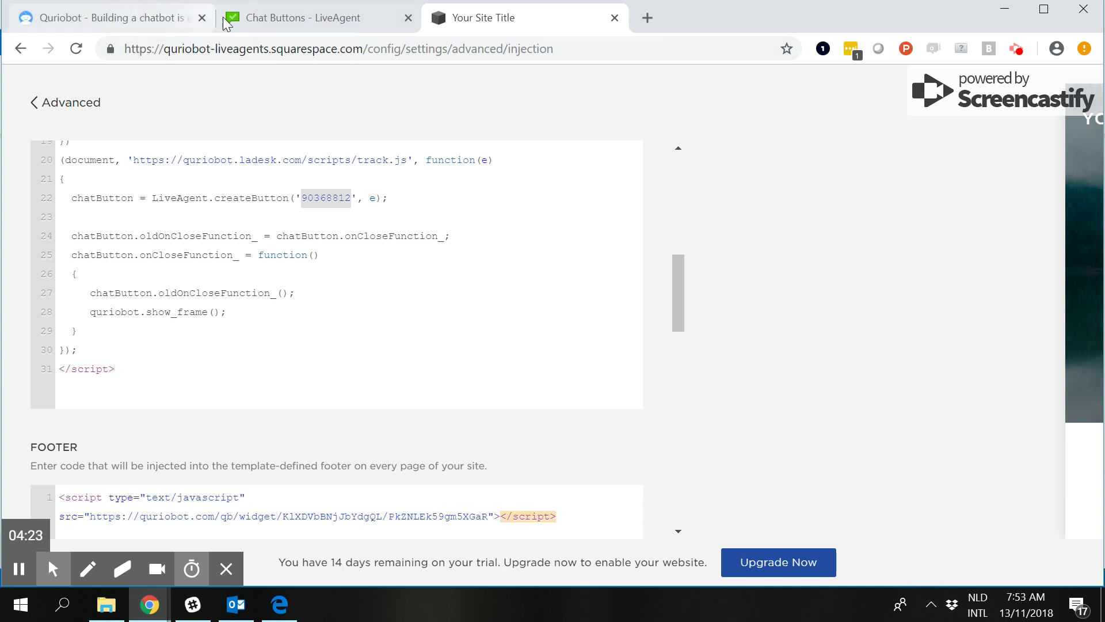
{"action": "left_click", "coordinate": [165, 19]}
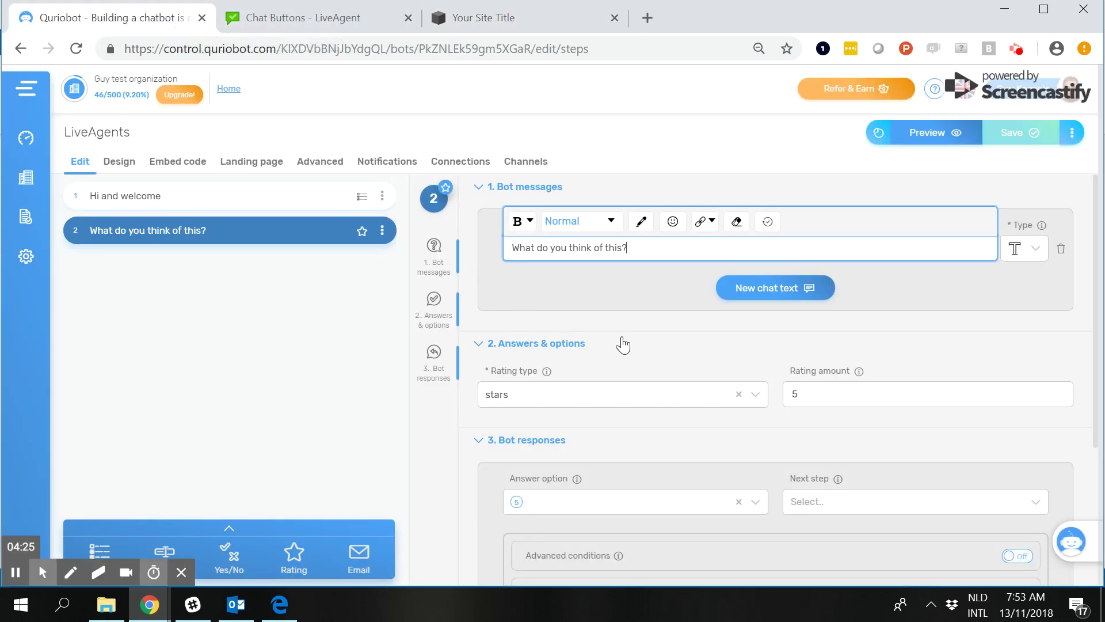
{"action": "scroll", "coordinate": [624, 343], "scroll_direction": "down", "scroll_amount": 2}
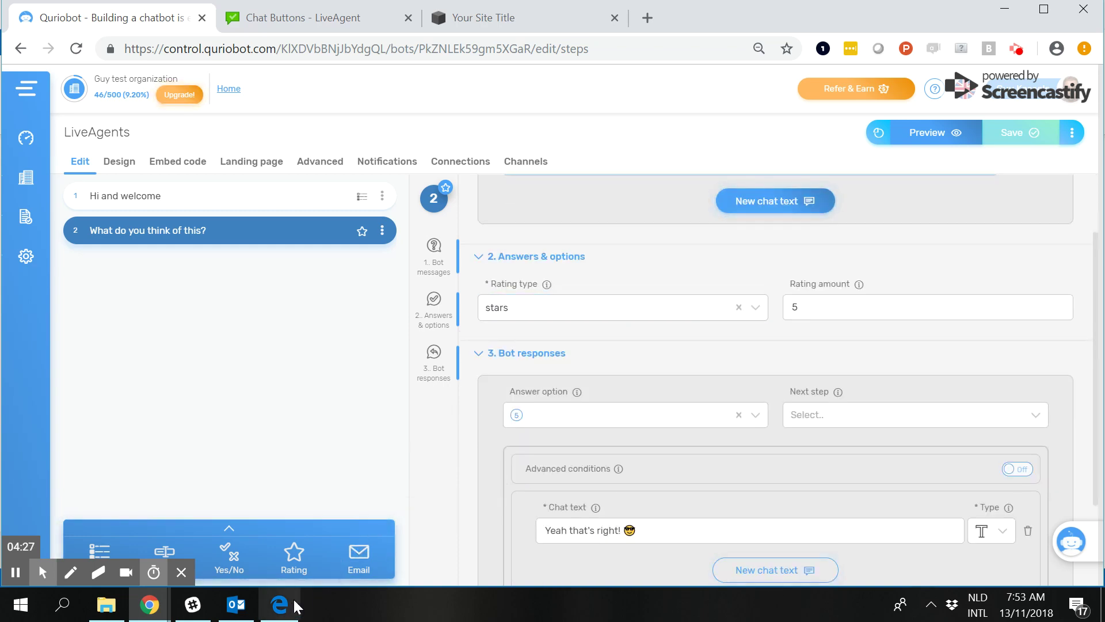
{"action": "left_click", "coordinate": [280, 604]}
{"action": "scroll", "coordinate": [436, 347], "scroll_direction": "down", "scroll_amount": 5}
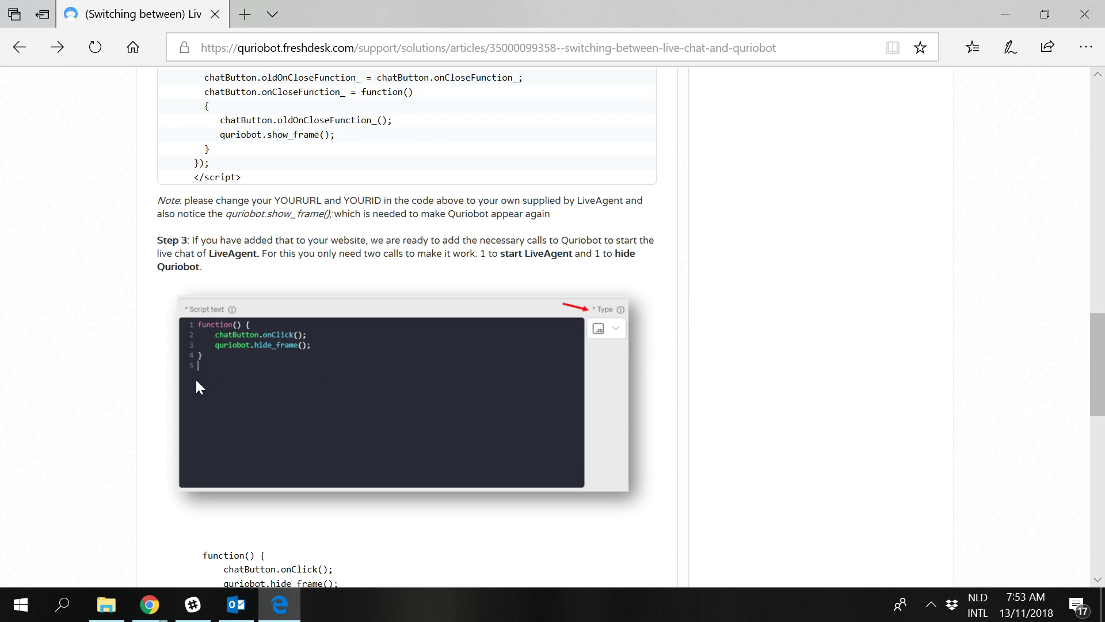
{"action": "scroll", "coordinate": [246, 362], "scroll_direction": "down", "scroll_amount": 1}
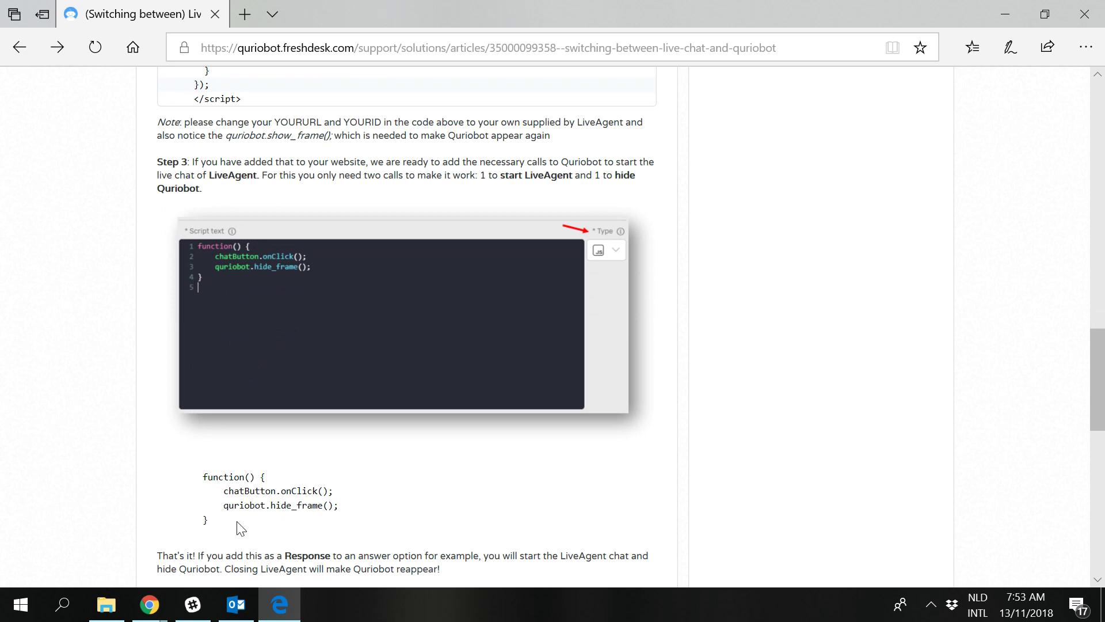
{"action": "left_click_drag", "start_coordinate": [236, 524], "coordinate": [201, 482]}
{"action": "left_click", "coordinate": [355, 494]}
{"action": "mouse_move", "coordinate": [149, 605]}
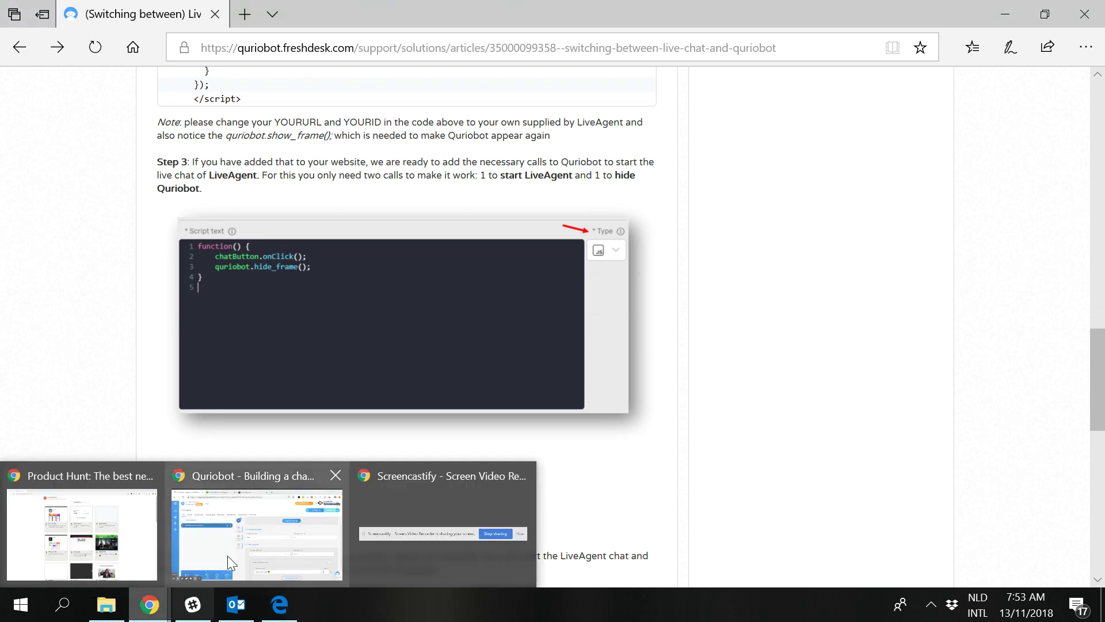
{"action": "left_click", "coordinate": [227, 555]}
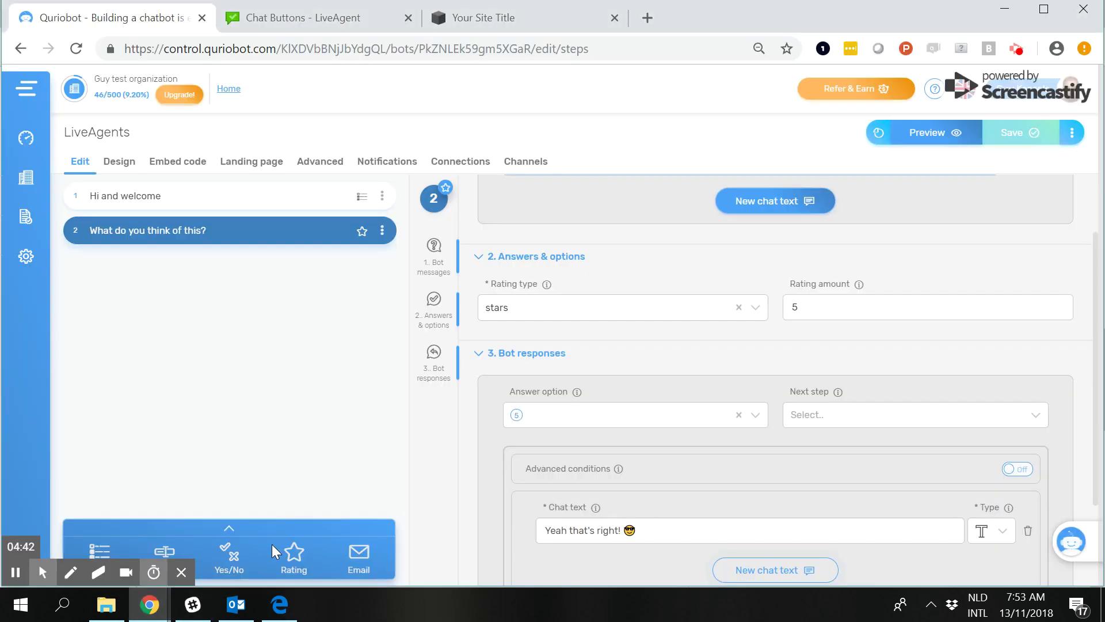
Open the 'Hi and welcome' step and inspect its Launch LiveAgent answer.
{"action": "left_click", "coordinate": [295, 205]}
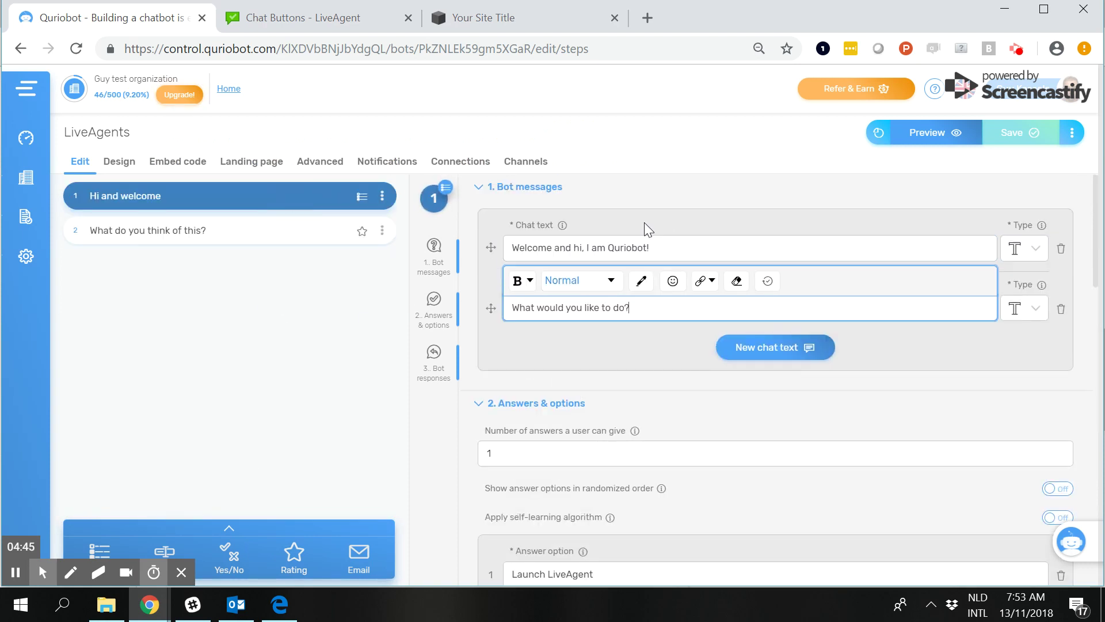
{"action": "scroll", "coordinate": [706, 364], "scroll_direction": "down", "scroll_amount": 2}
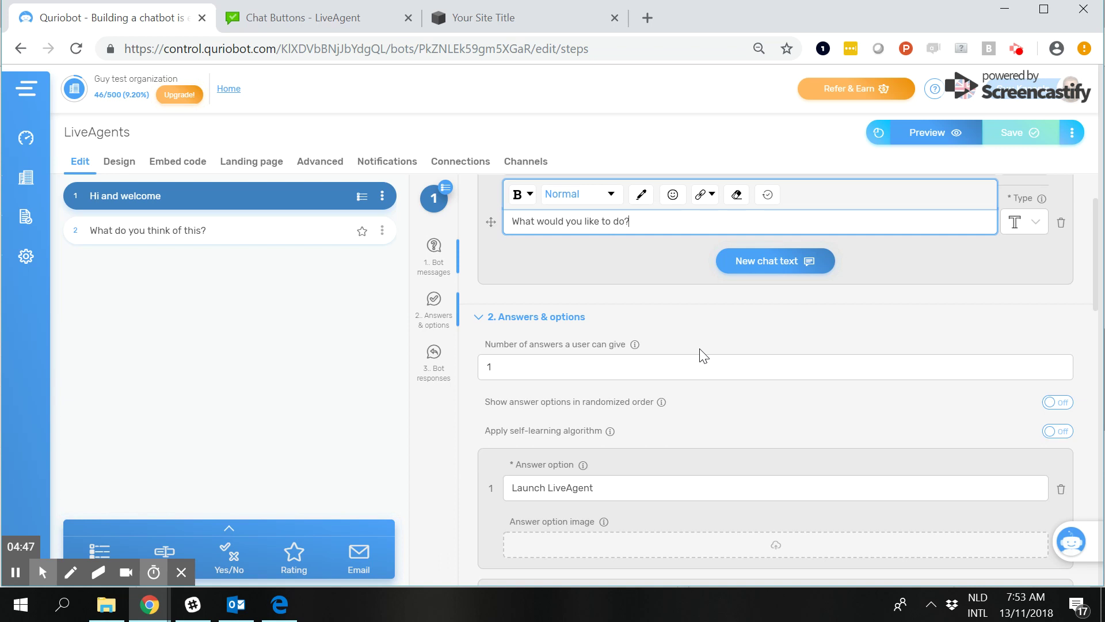
{"action": "scroll", "coordinate": [702, 355], "scroll_direction": "down", "scroll_amount": 2}
{"action": "left_click", "coordinate": [546, 413]}
{"action": "scroll", "coordinate": [686, 353], "scroll_direction": "down", "scroll_amount": 6}
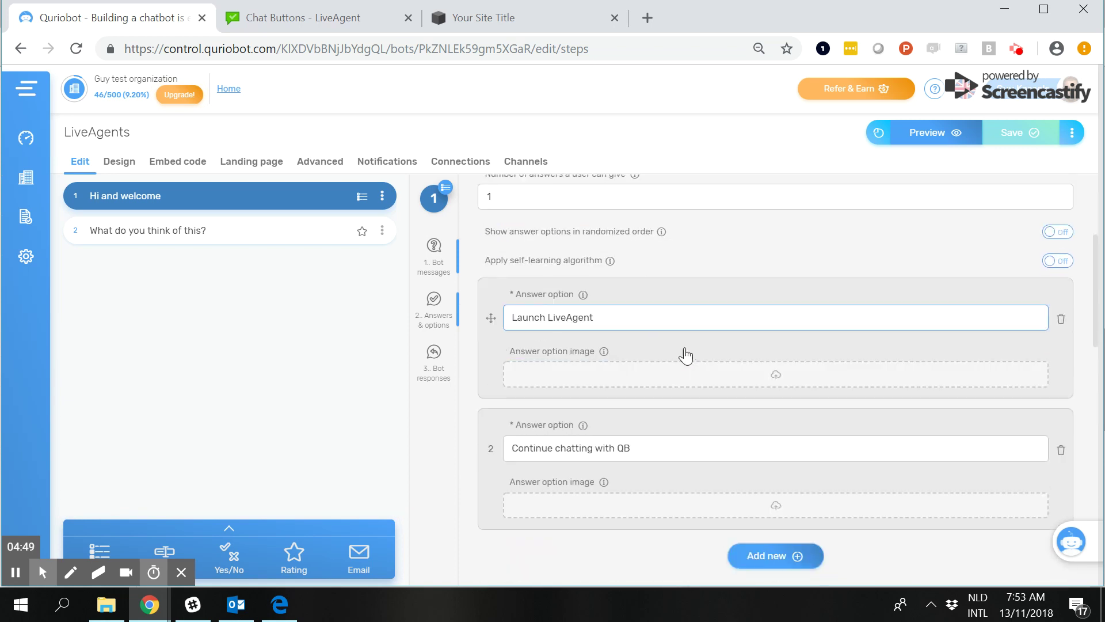
{"action": "scroll", "coordinate": [584, 486], "scroll_direction": "down", "scroll_amount": 4}
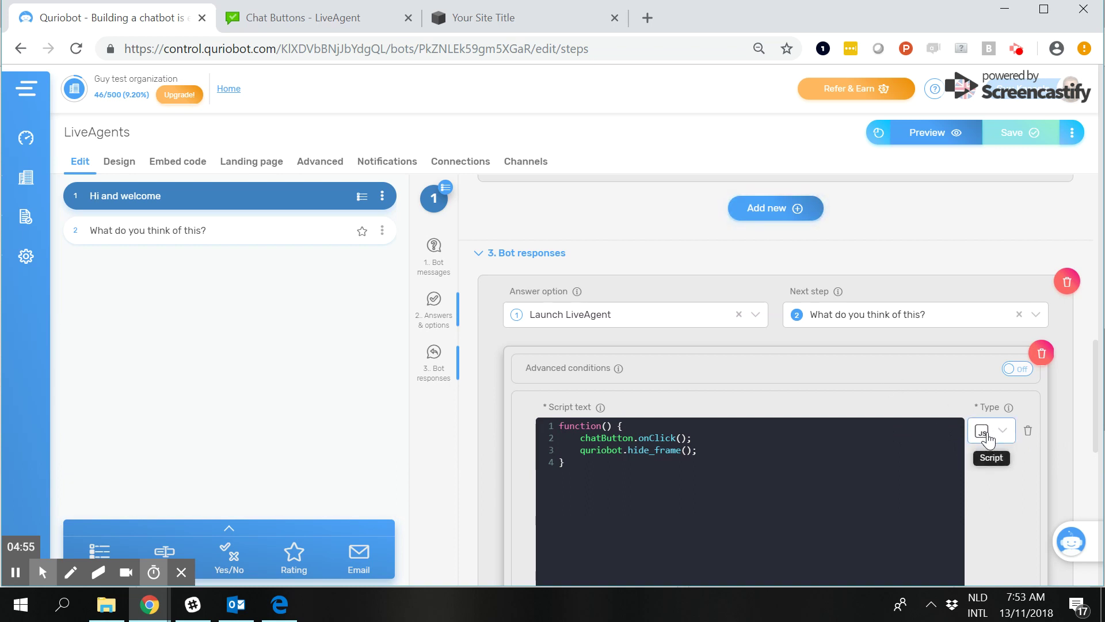
Confirm the response stays JS, running chatButton.onClick() and quriobot.hide_frame().
{"action": "left_click", "coordinate": [988, 440]}
{"action": "left_click", "coordinate": [988, 465]}
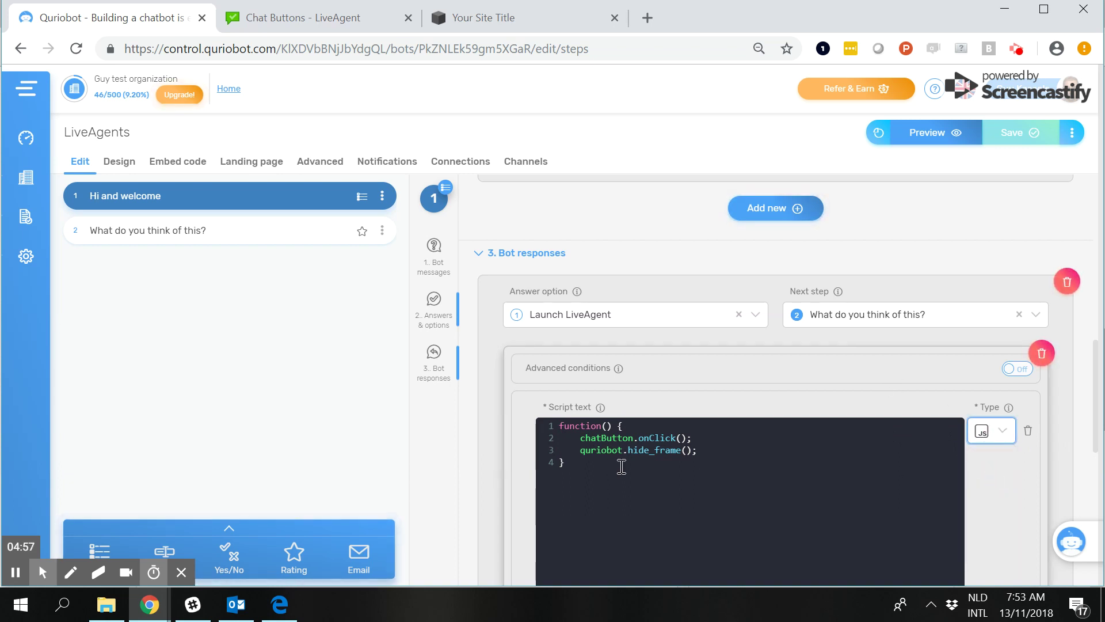
{"action": "left_click", "coordinate": [555, 426]}
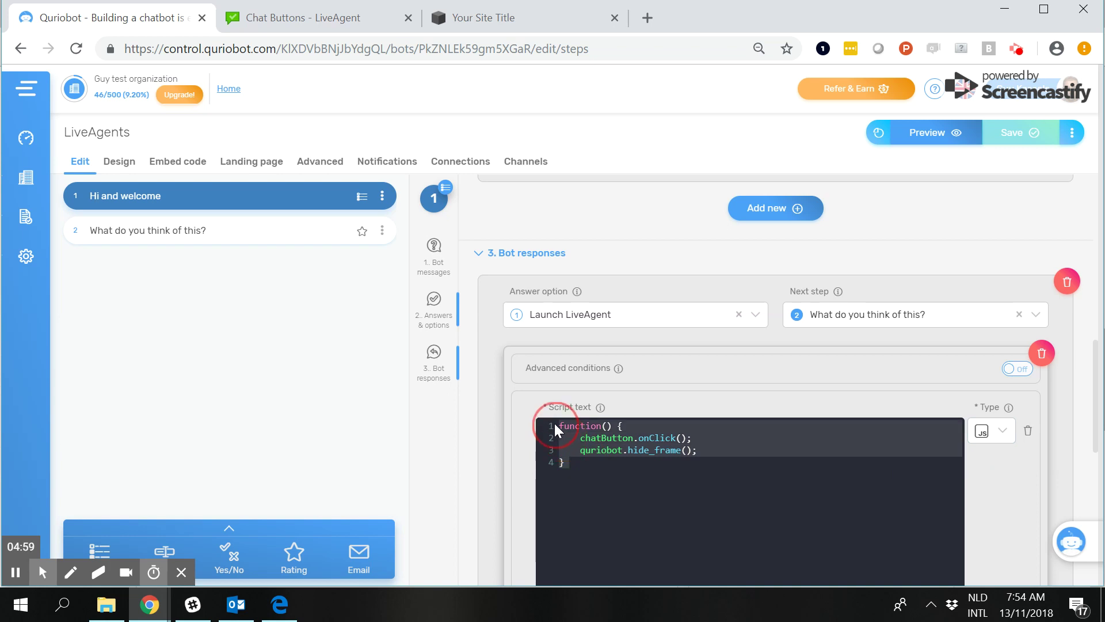
{"action": "left_click", "coordinate": [597, 497]}
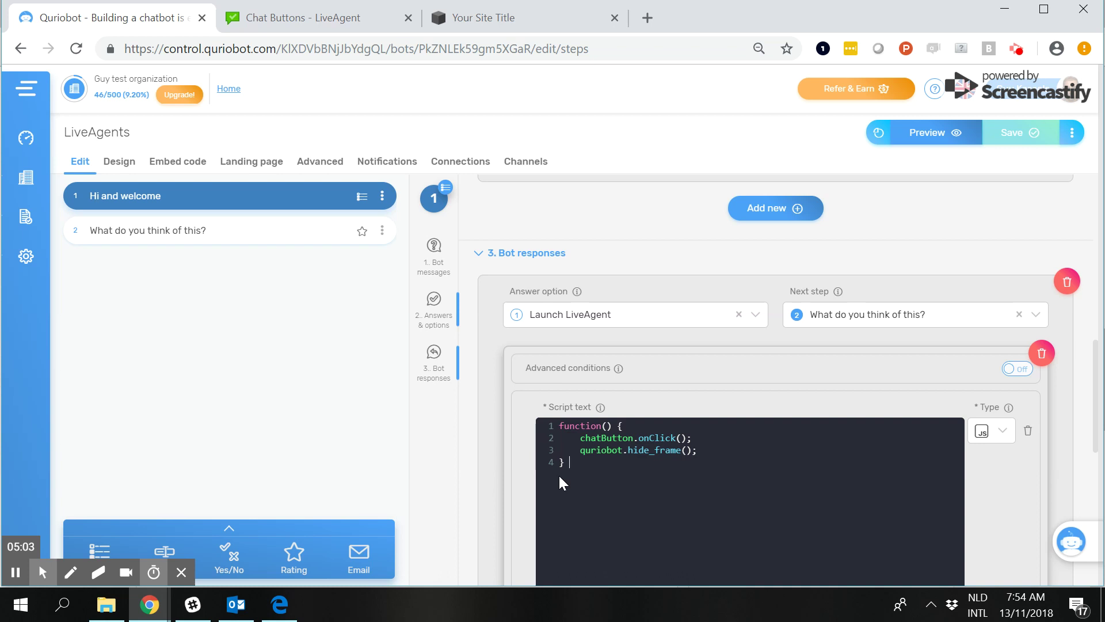
Return to Advanced settings beside the site preview and reload the Squarespace page.
{"action": "left_click", "coordinate": [514, 22]}
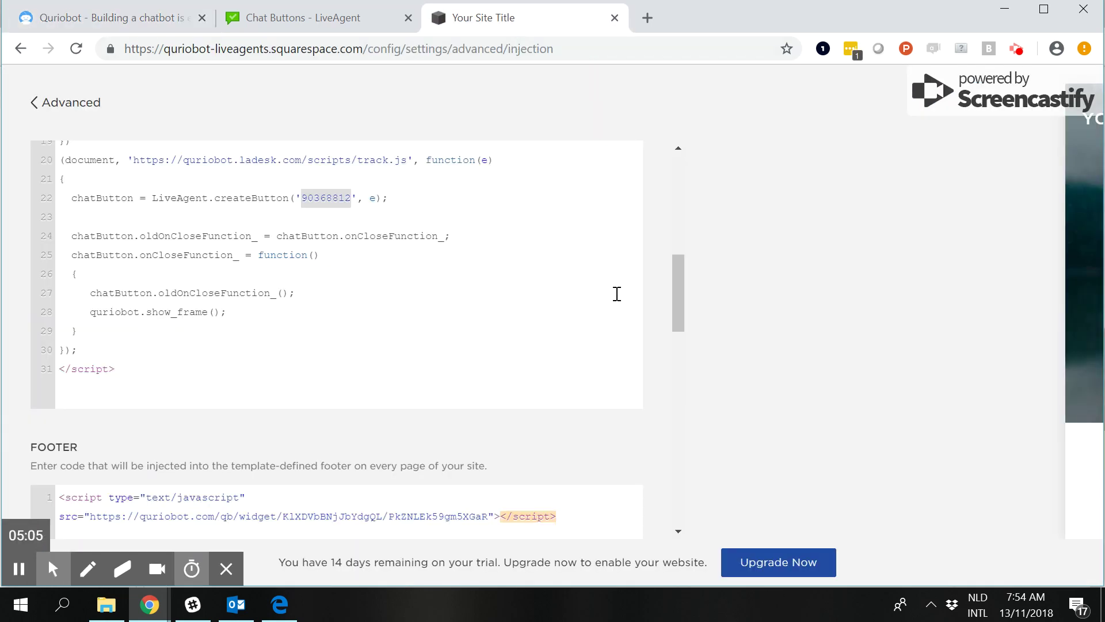
{"action": "scroll", "coordinate": [427, 366], "scroll_direction": "down", "scroll_amount": 2}
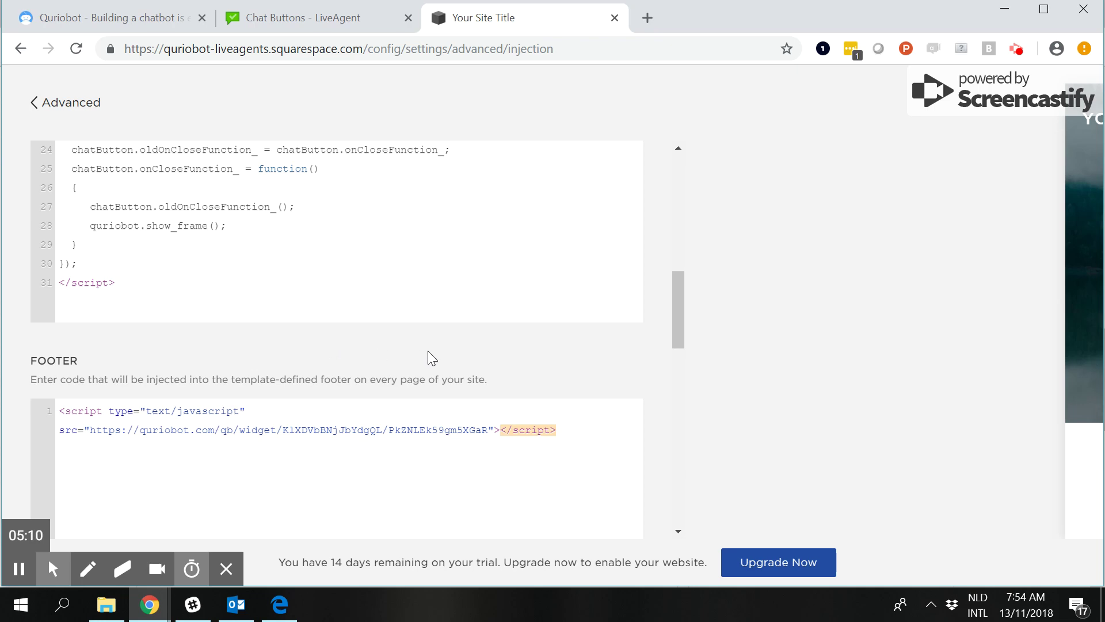
{"action": "scroll", "coordinate": [586, 400], "scroll_direction": "down", "scroll_amount": 1}
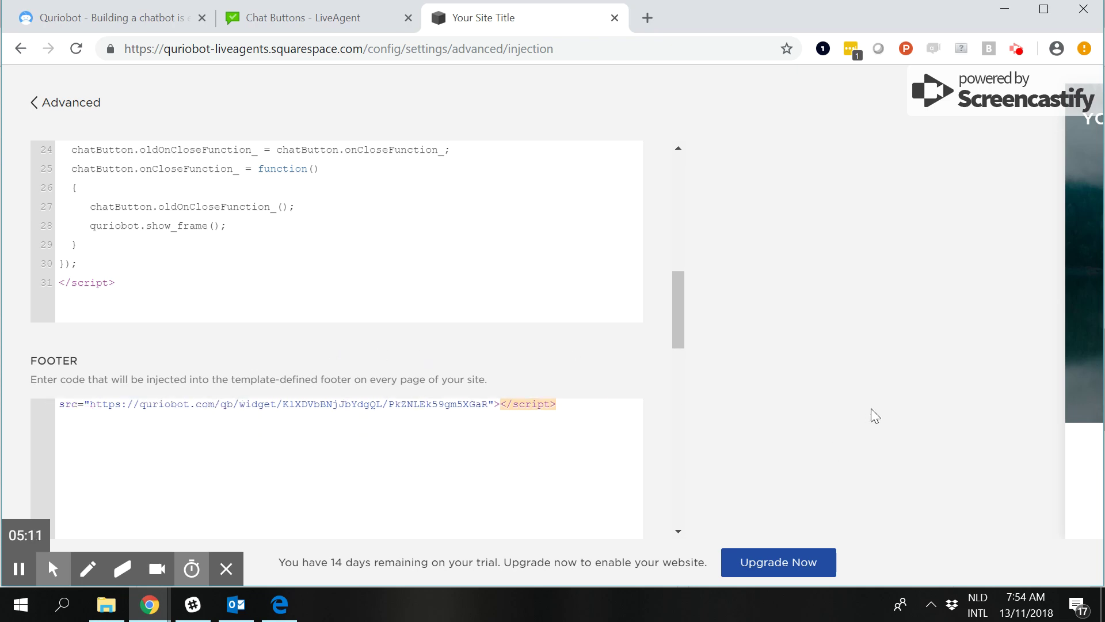
{"action": "scroll", "coordinate": [526, 338], "scroll_direction": "up", "scroll_amount": 10}
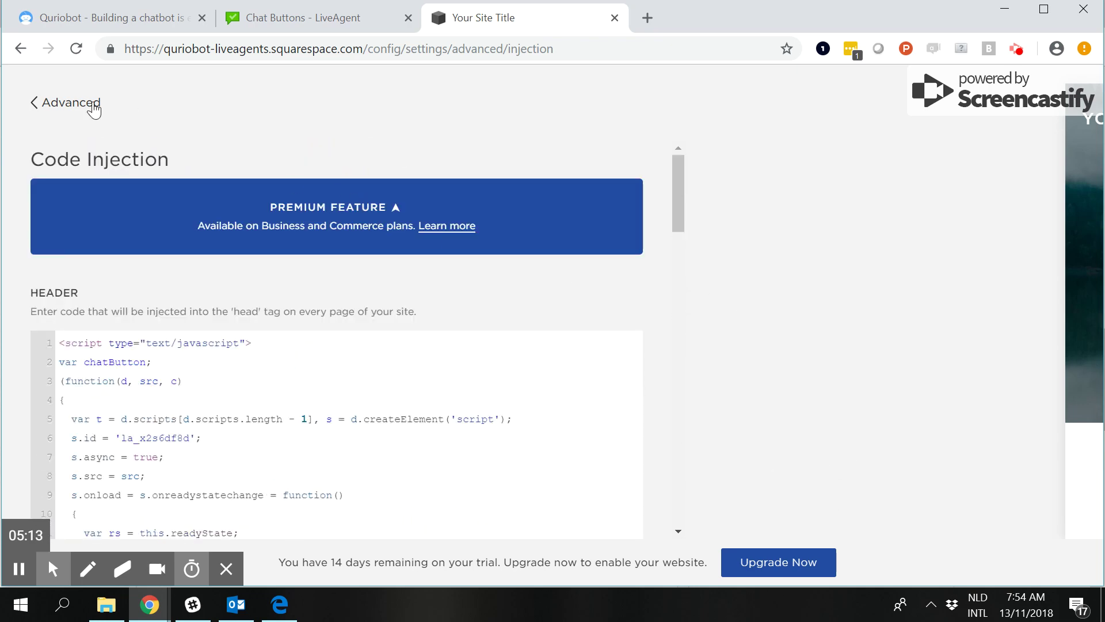
{"action": "left_click", "coordinate": [92, 108]}
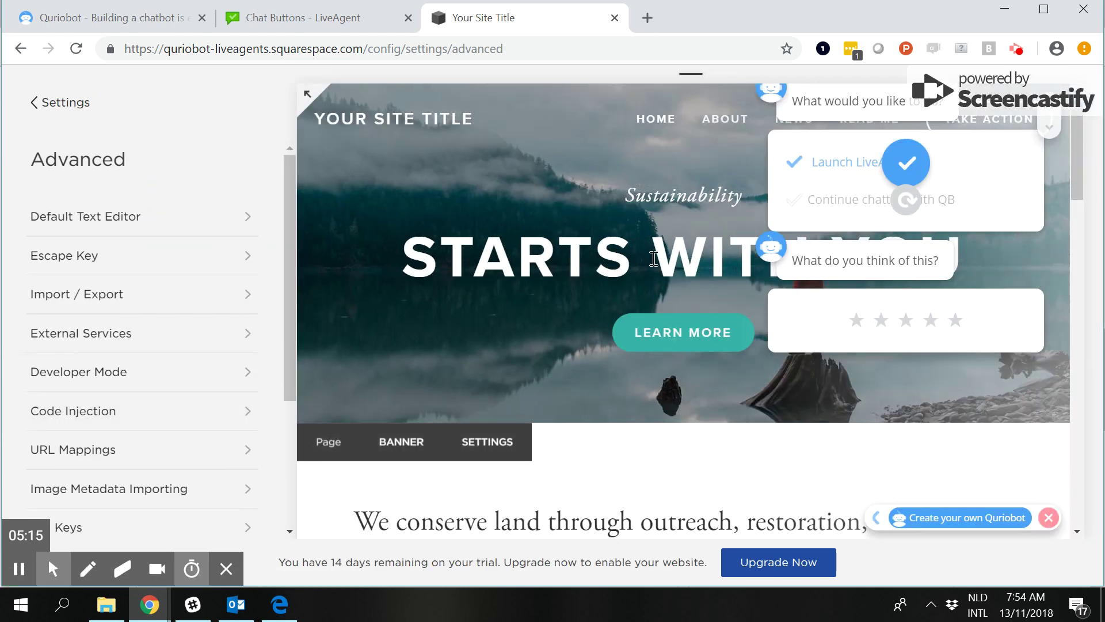
{"action": "left_click", "coordinate": [564, 48]}
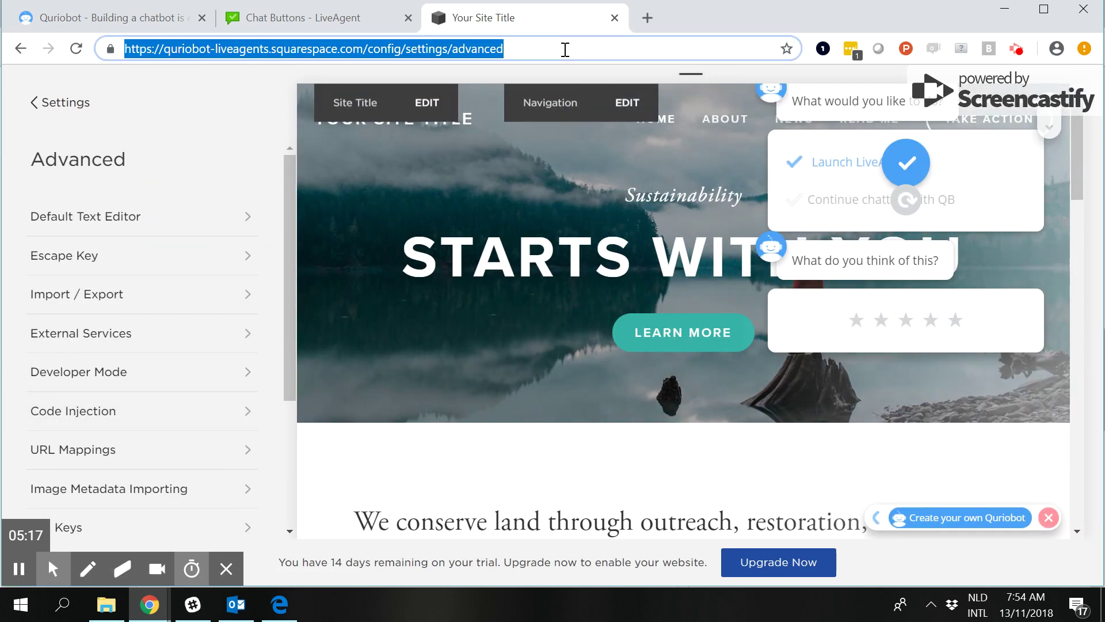
{"action": "key", "text": "Return"}
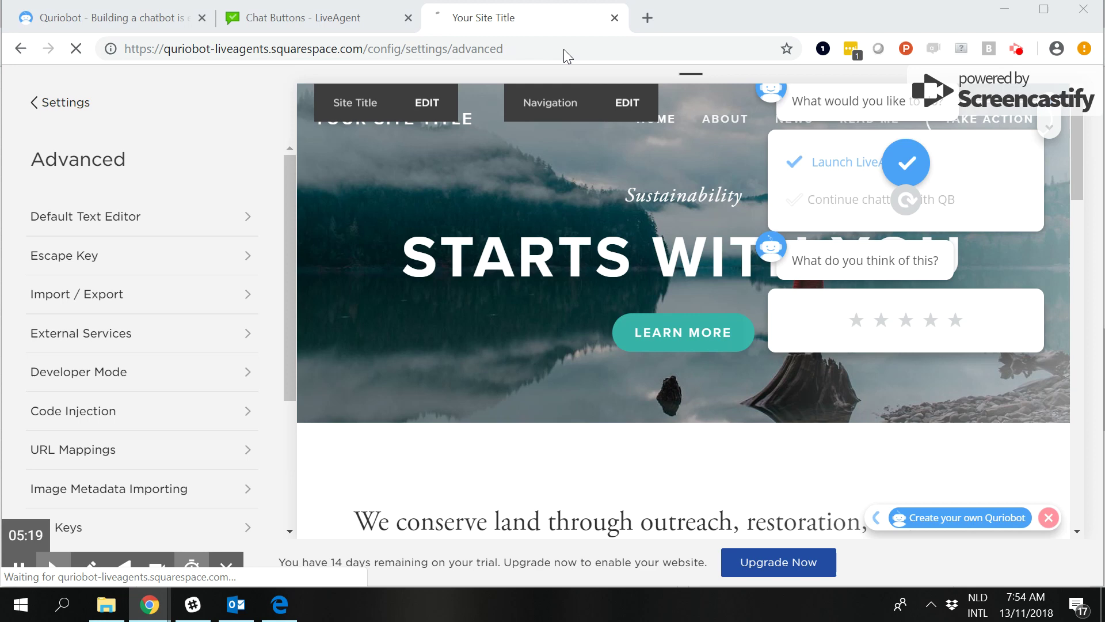
Confirm the reload, skim the article's LiveAgent switching script, and set the article aside.
{"action": "left_click", "coordinate": [640, 139]}
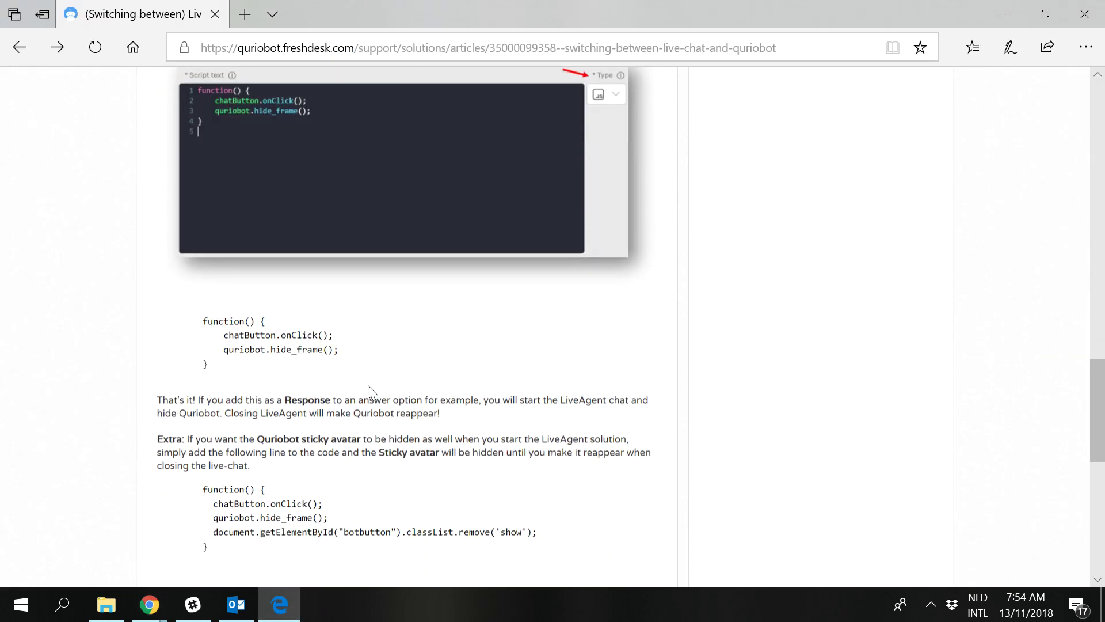
{"action": "scroll", "coordinate": [368, 385], "scroll_direction": "down", "scroll_amount": 5}
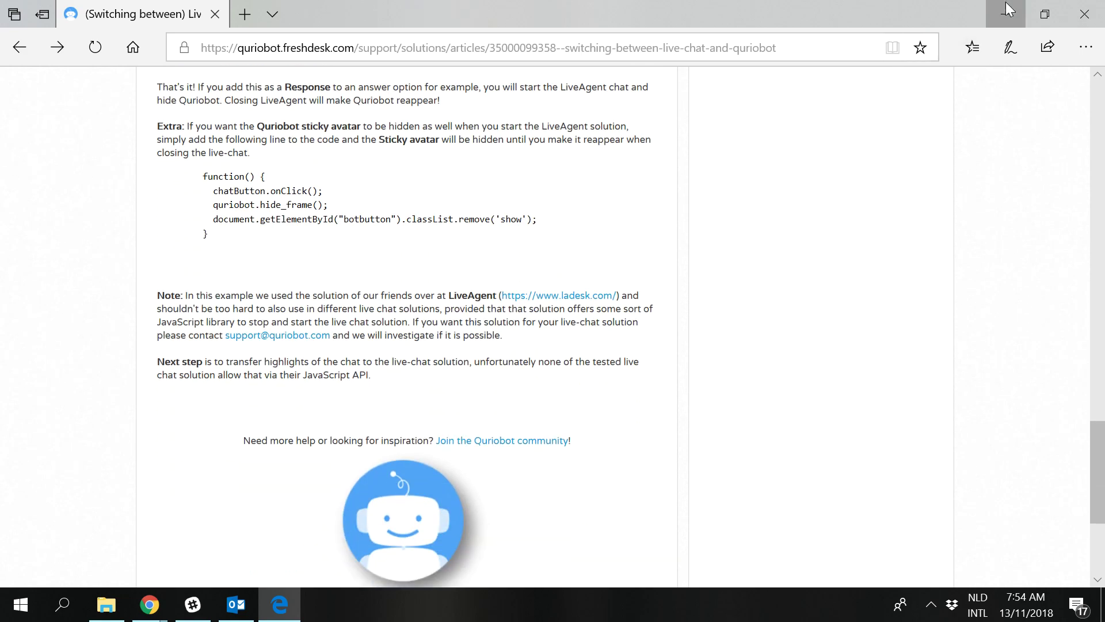
{"action": "left_click", "coordinate": [1007, 12]}
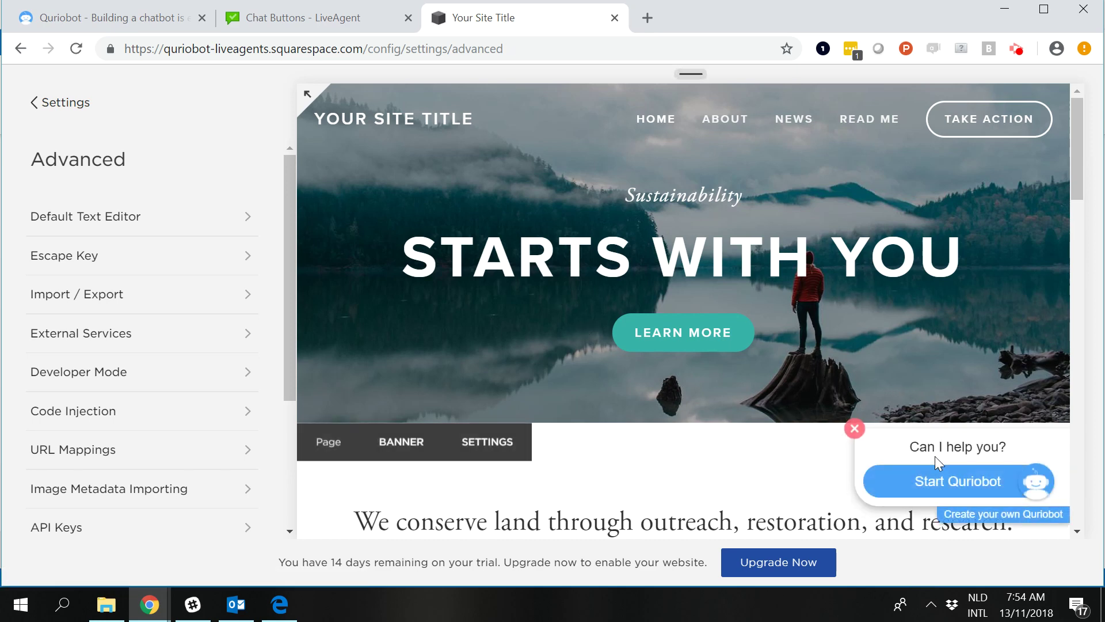
Start Quriobot, choose Launch LiveAgent, close the LiveAgent chat, then rate five stars.
{"action": "left_click", "coordinate": [936, 485]}
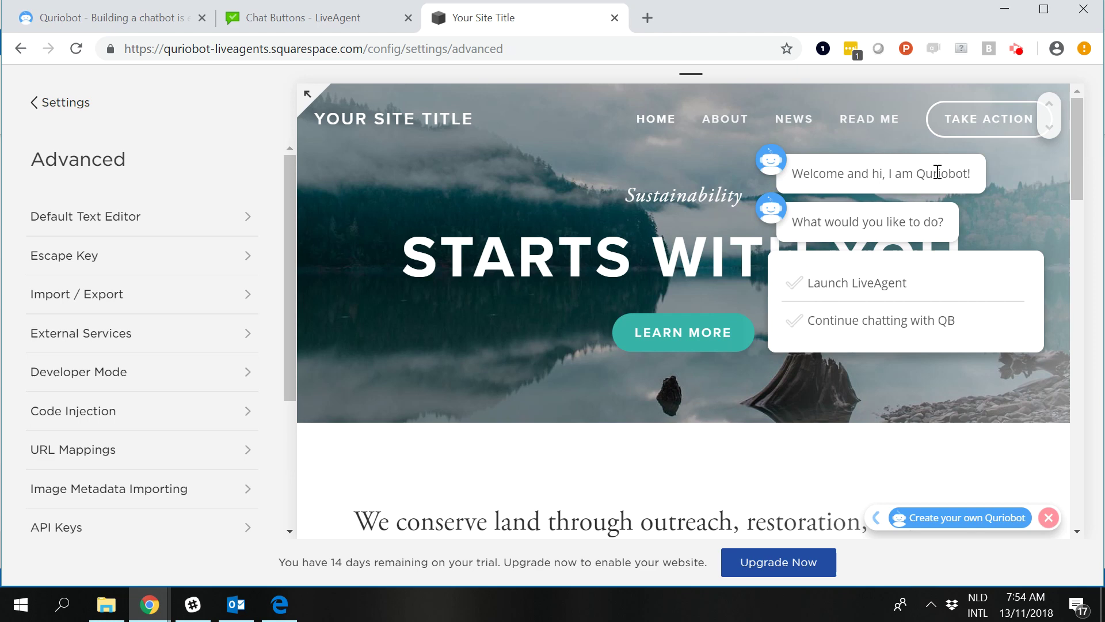
{"action": "left_click", "coordinate": [885, 282]}
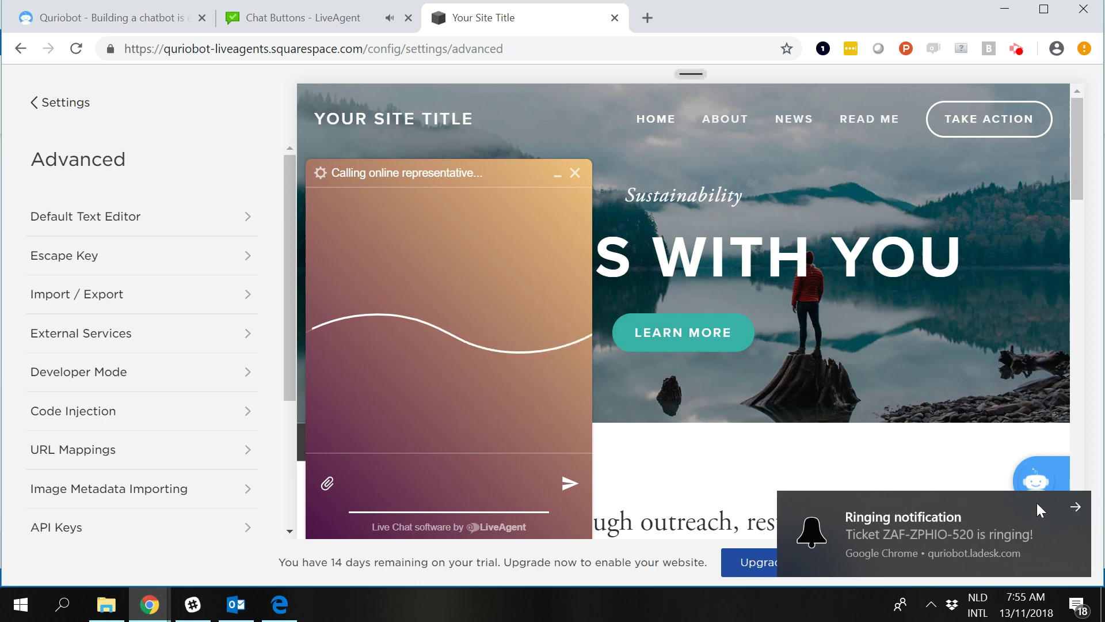
{"action": "left_click", "coordinate": [1075, 506]}
{"action": "left_click", "coordinate": [575, 174]}
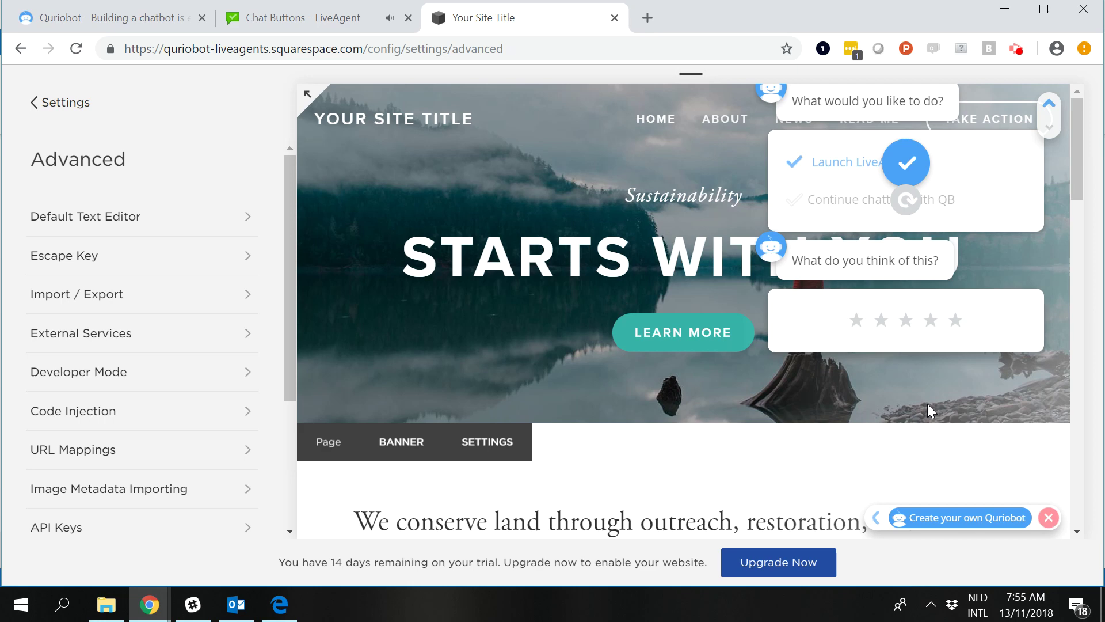
{"action": "left_click", "coordinate": [961, 326]}
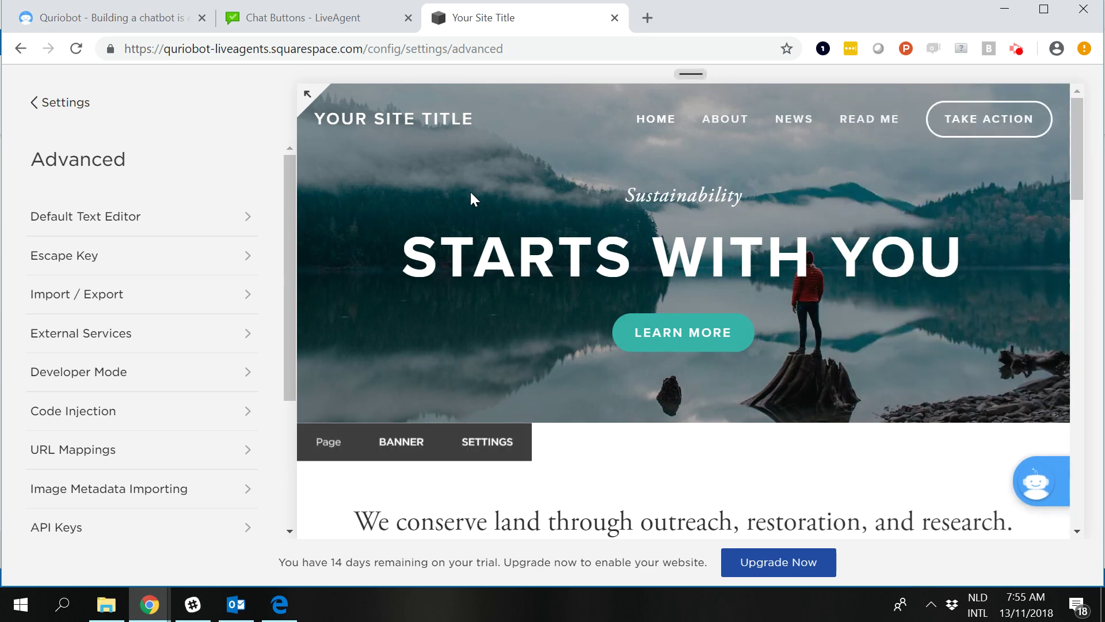
Show Circle animated button 59's Chat window design: embedded, Bottom left, 350×450.
{"action": "left_click", "coordinate": [371, 23]}
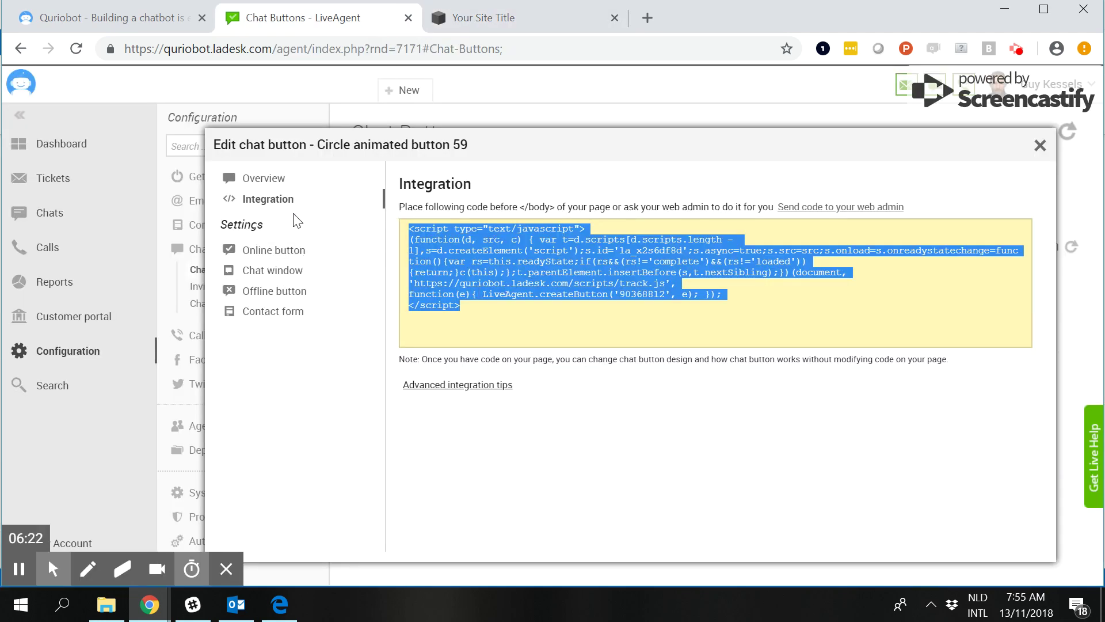
{"action": "left_click", "coordinate": [285, 269]}
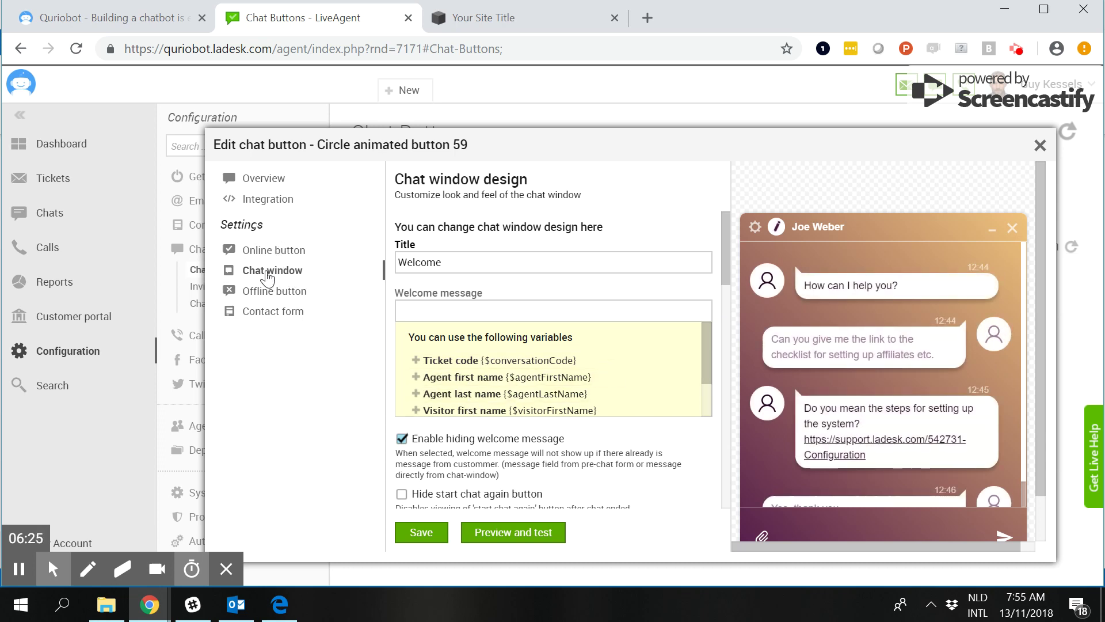
{"action": "scroll", "coordinate": [553, 374], "scroll_direction": "down", "scroll_amount": 3}
{"action": "scroll", "coordinate": [564, 397], "scroll_direction": "down", "scroll_amount": 8}
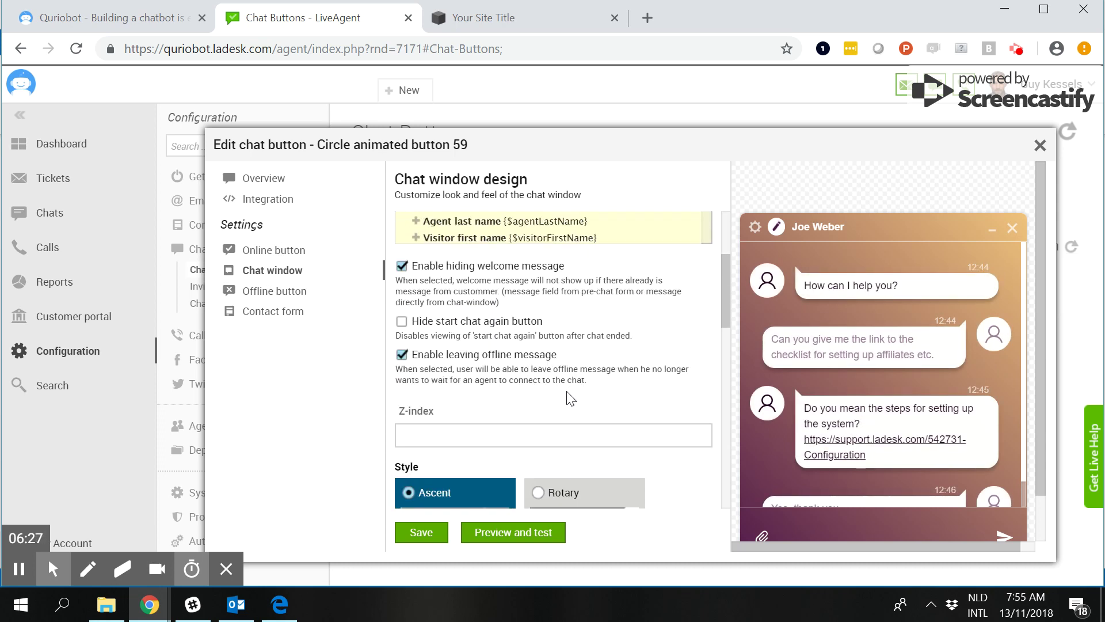
{"action": "scroll", "coordinate": [576, 380], "scroll_direction": "down", "scroll_amount": 3}
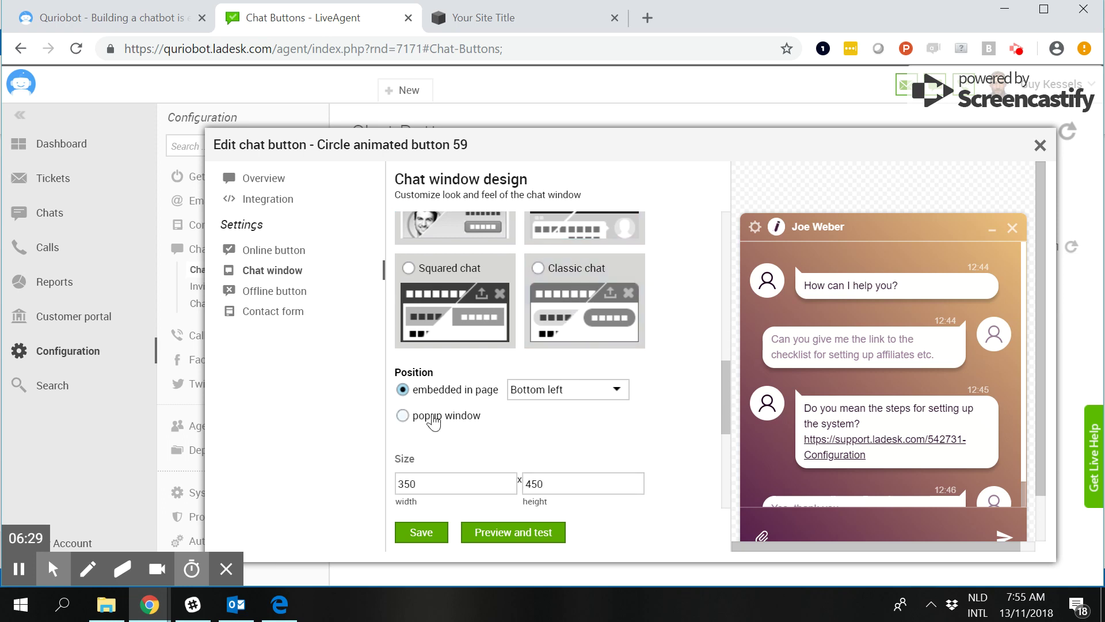